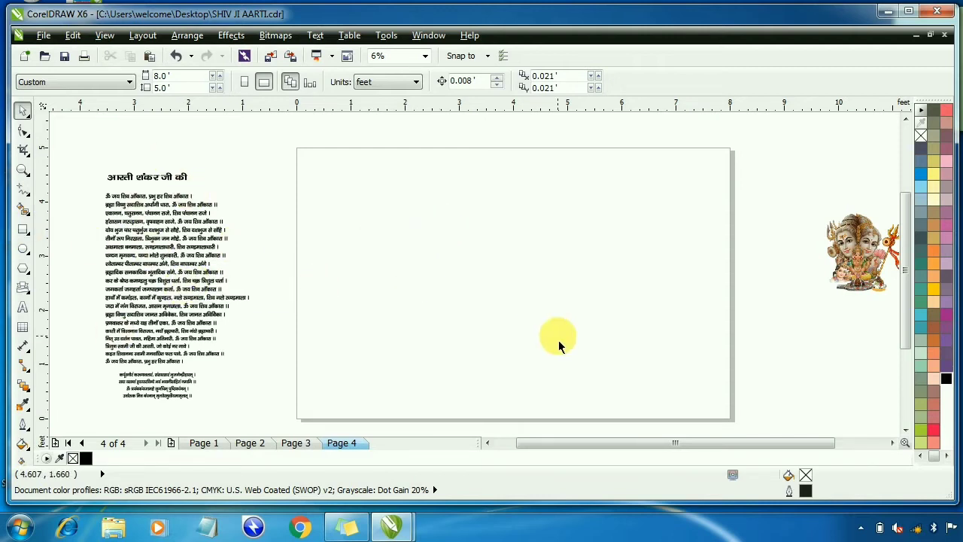
Draw a rectangle sized 5.0 by 3.0 feet and center it on the page
{"action": "left_click", "coordinate": [22, 231]}
{"action": "left_click_drag", "start_coordinate": [369, 188], "coordinate": [668, 347]}
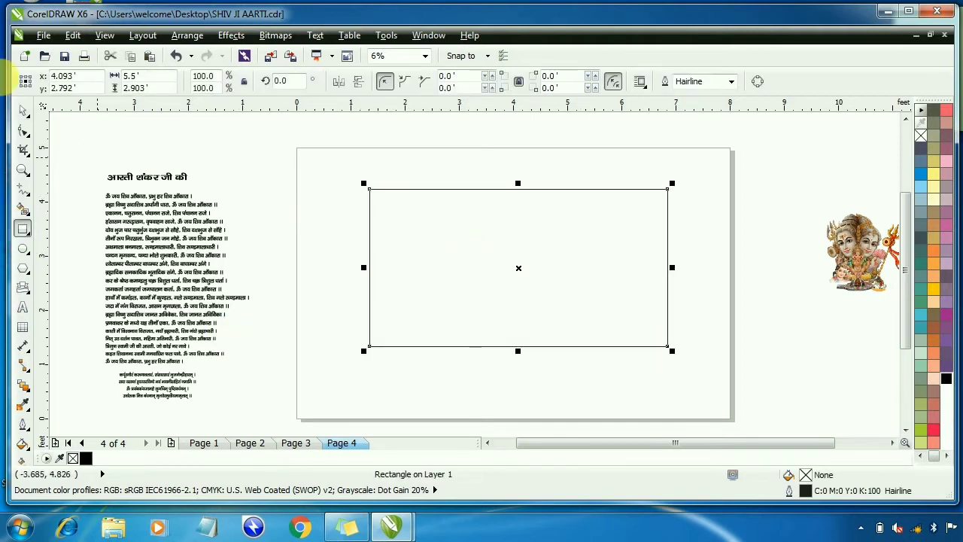
{"action": "left_click", "coordinate": [22, 111]}
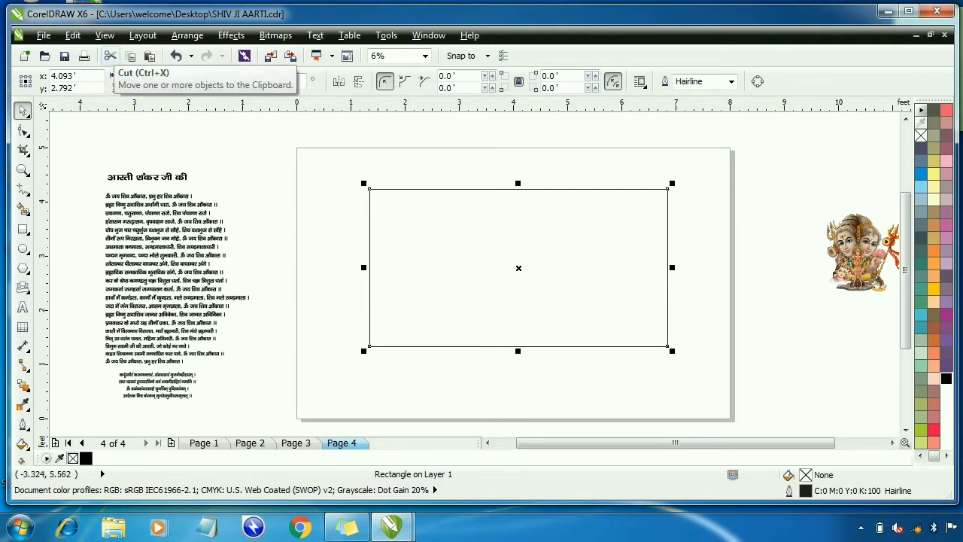
{"action": "key", "text": "Return"}
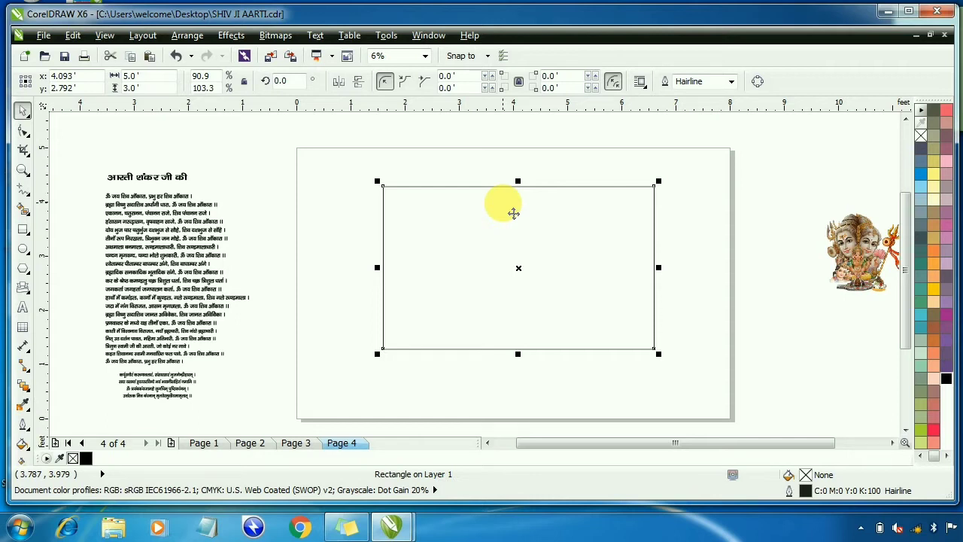
{"action": "key", "text": "p"}
{"action": "left_click", "coordinate": [482, 167]}
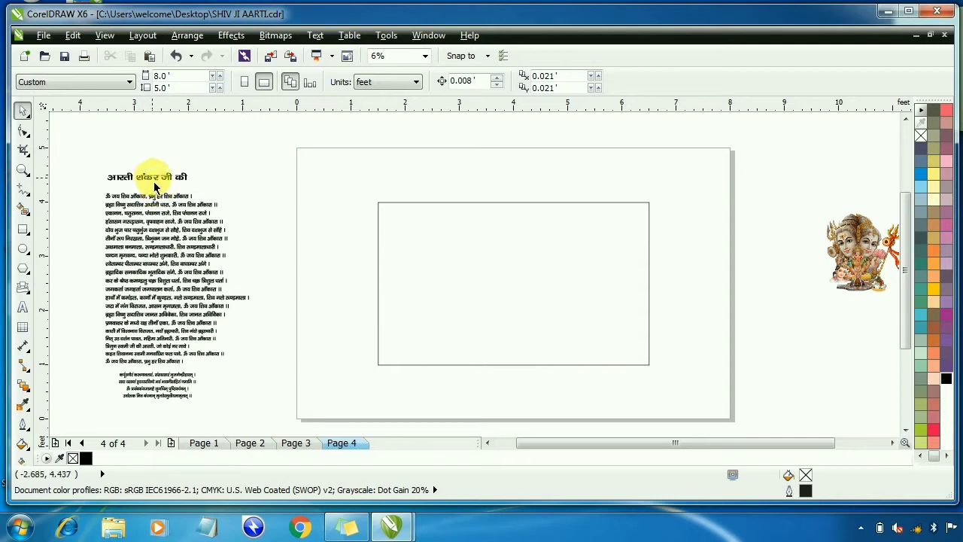
Move the heading text "आरती शंकर जी की" into the rectangle's upper-left corner
{"action": "left_click_drag", "start_coordinate": [154, 187], "coordinate": [431, 212]}
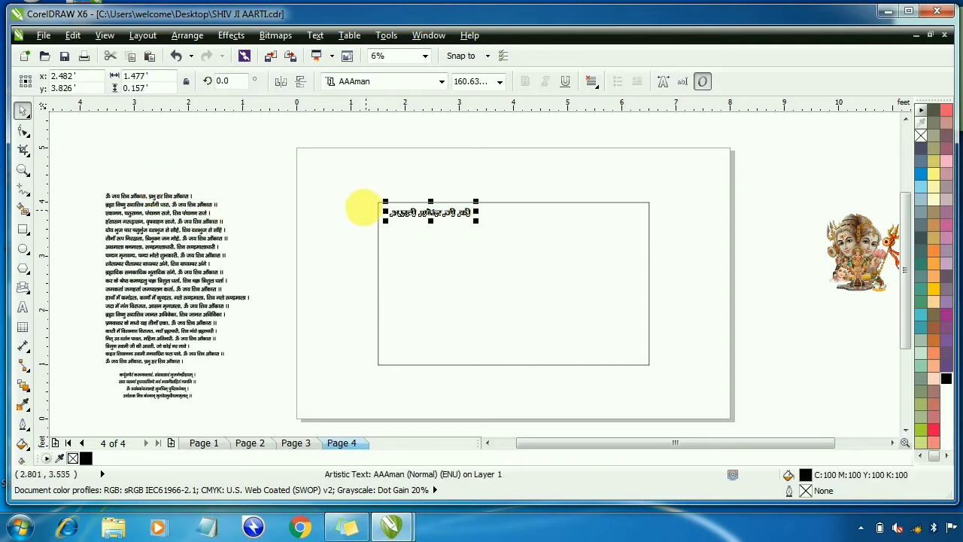
{"action": "key", "text": "F2"}
{"action": "left_click_drag", "start_coordinate": [359, 188], "coordinate": [621, 272]}
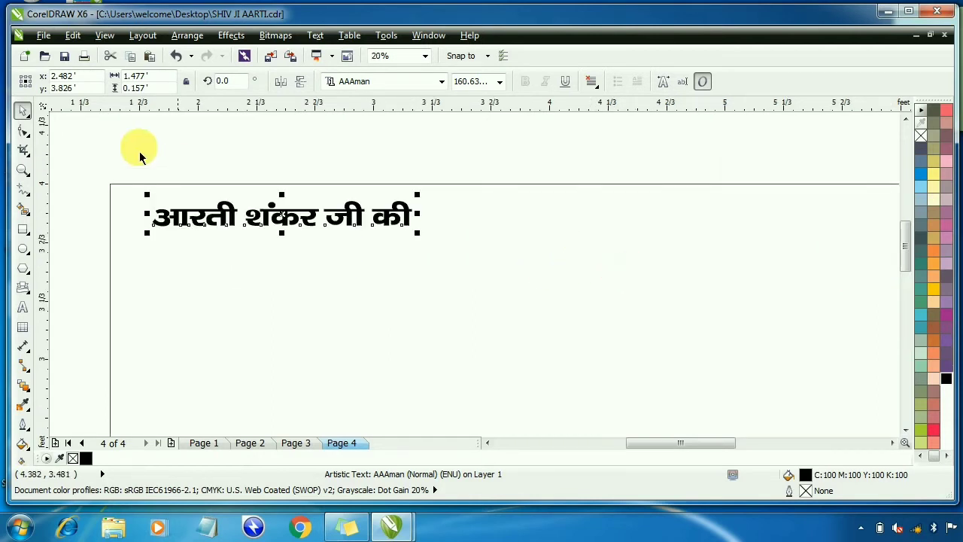
{"action": "left_click", "coordinate": [88, 144]}
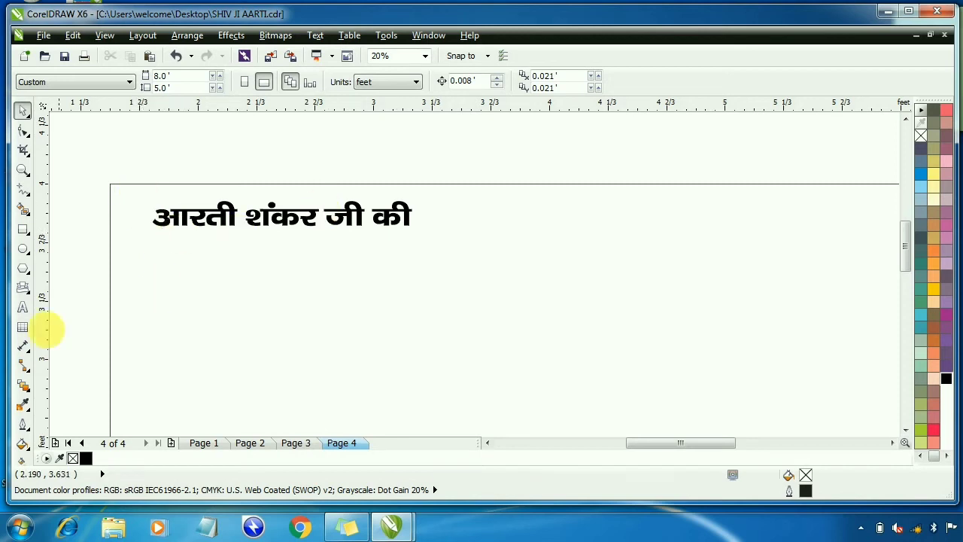
Draw a wavy banner shape about 1.78 by 0.42 feet around the heading text
{"action": "left_click", "coordinate": [26, 291]}
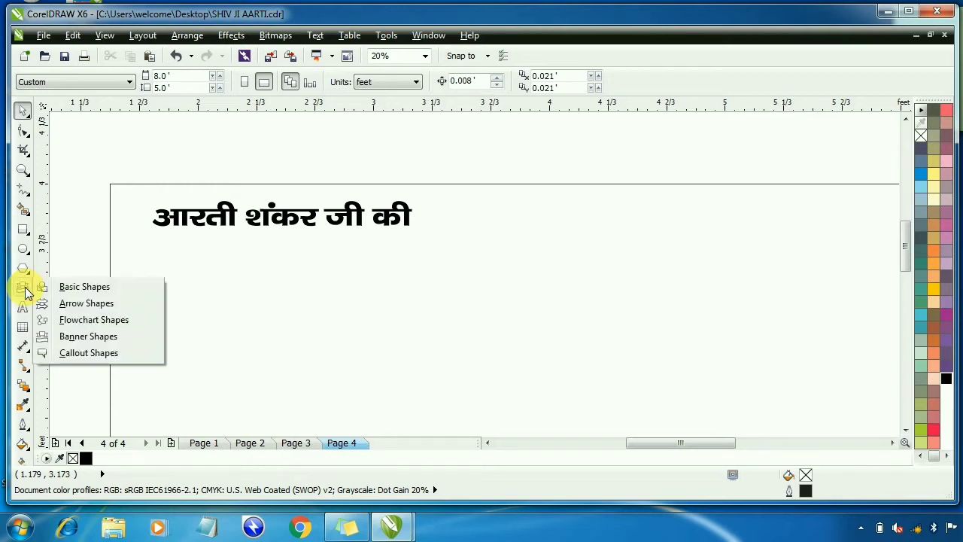
{"action": "left_click", "coordinate": [89, 335]}
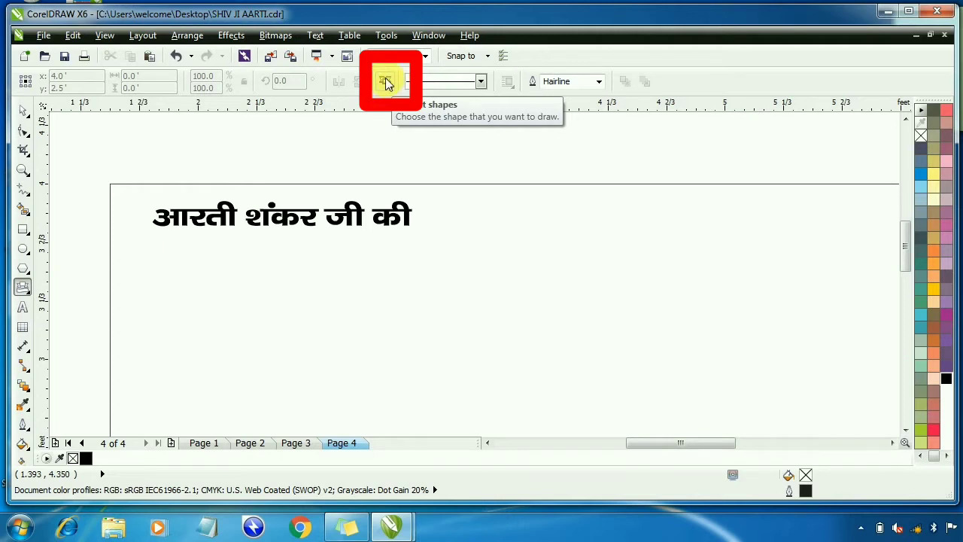
{"action": "left_click", "coordinate": [385, 81]}
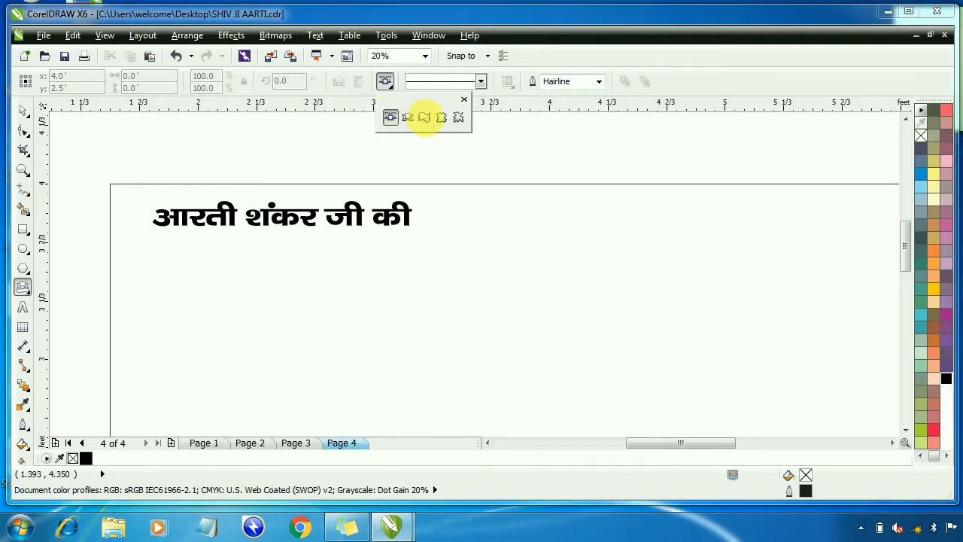
{"action": "left_click", "coordinate": [425, 117]}
{"action": "left_click_drag", "start_coordinate": [282, 234], "coordinate": [452, 264]}
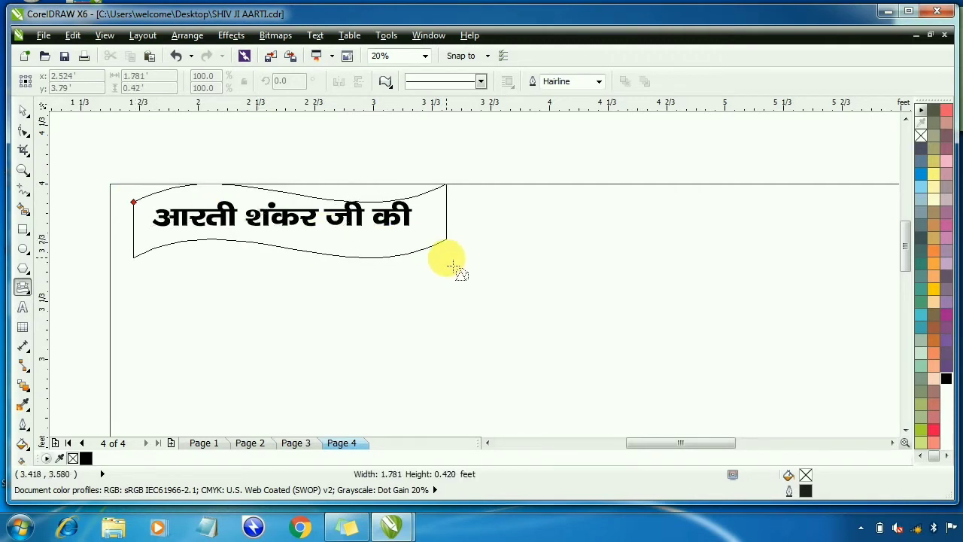
{"action": "left_click", "coordinate": [23, 110]}
{"action": "left_click", "coordinate": [167, 125]}
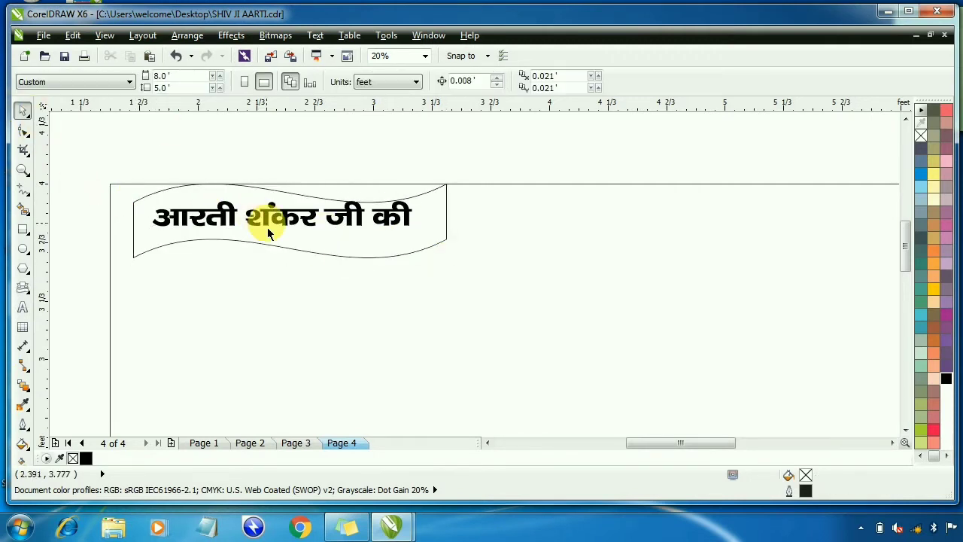
Center the heading text horizontally and vertically within the wavy banner shape
{"action": "left_click", "coordinate": [261, 233]}
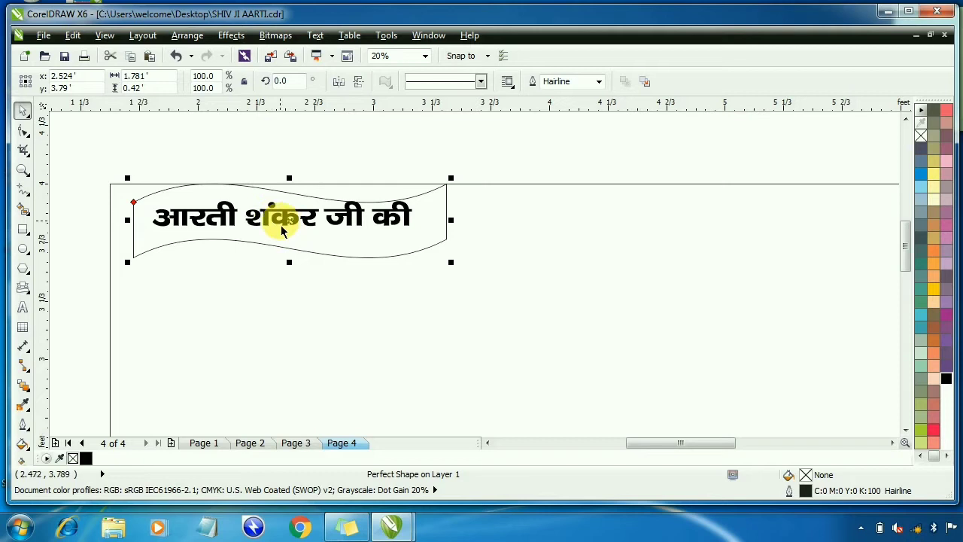
{"action": "left_click", "coordinate": [285, 229]}
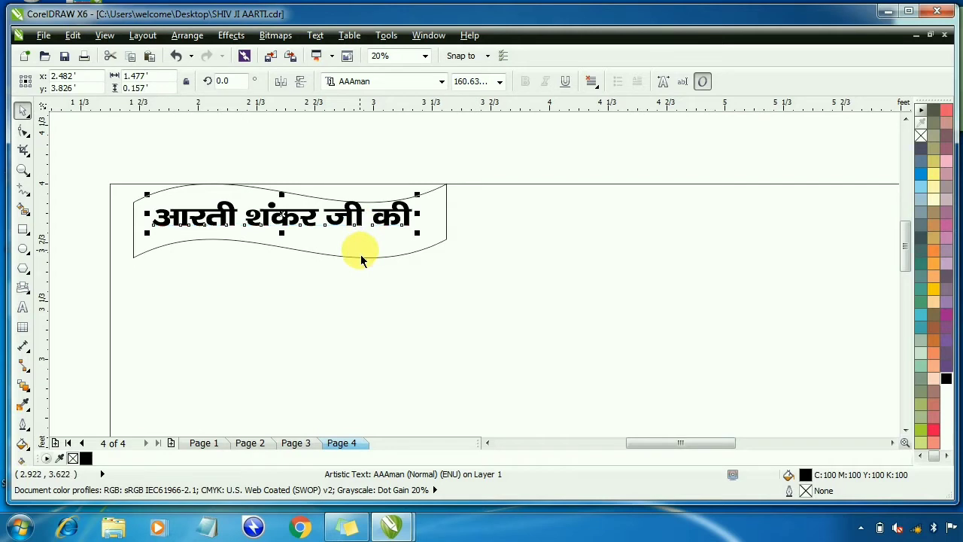
{"action": "left_click", "coordinate": [362, 258], "text": "shift"}
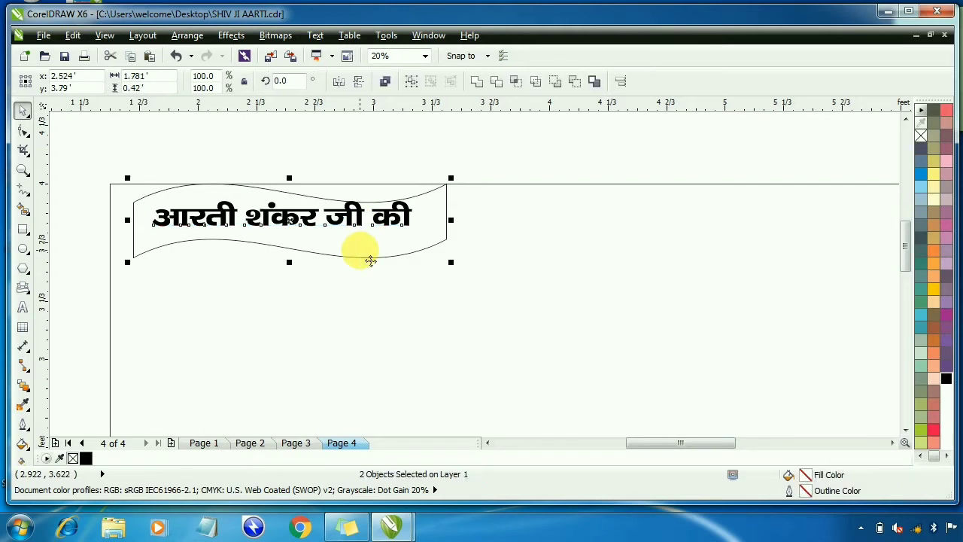
{"action": "key", "text": "c"}
{"action": "key", "text": "e"}
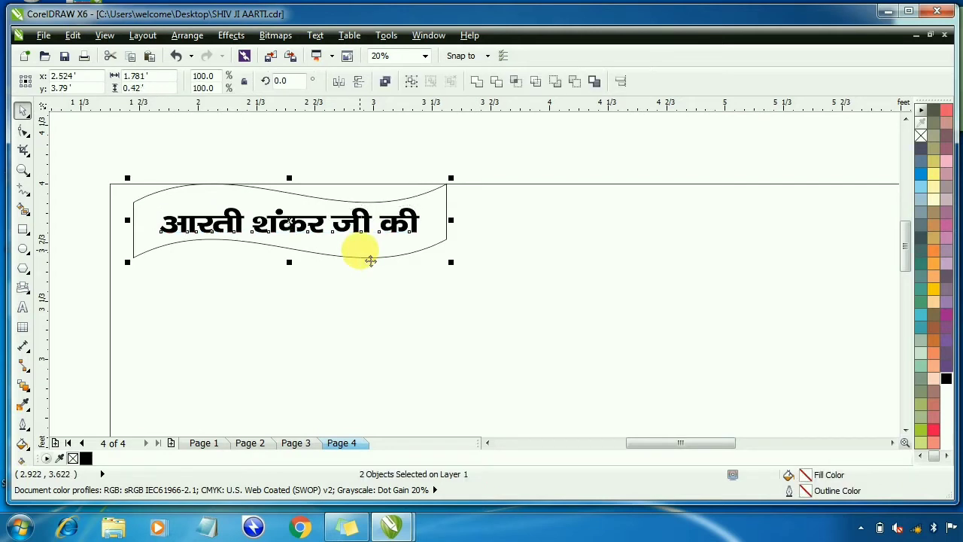
Move the heading and its wavy banner together slightly inward from the rectangle's upper-left corner
{"action": "left_click", "coordinate": [343, 193]}
{"action": "left_click", "coordinate": [297, 208]}
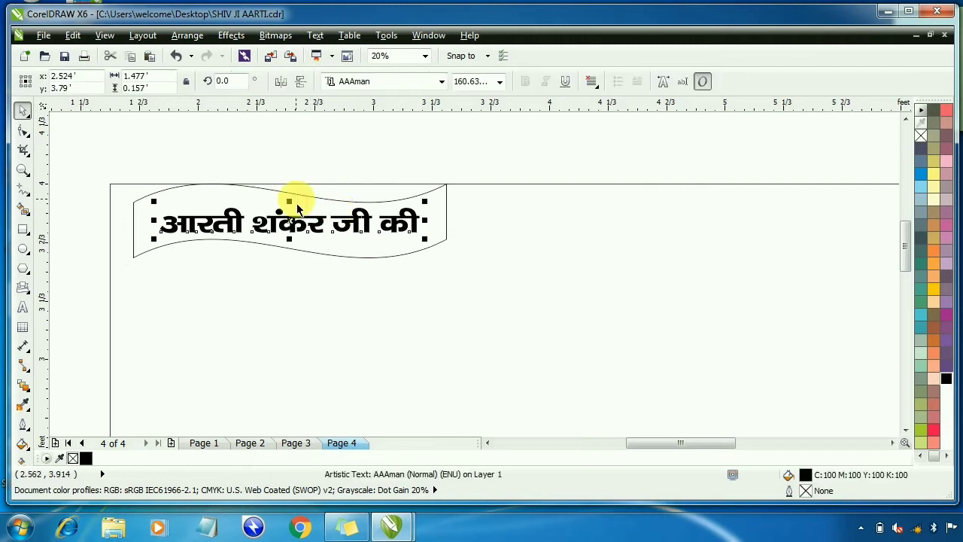
{"action": "left_click", "coordinate": [300, 203], "text": "shift"}
{"action": "left_click_drag", "start_coordinate": [343, 216], "coordinate": [364, 237]}
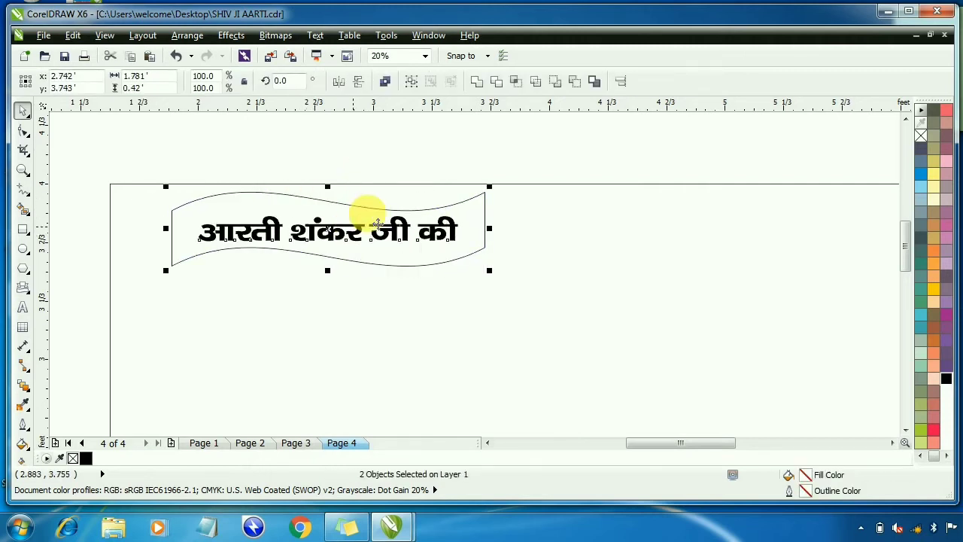
{"action": "left_click", "coordinate": [349, 149]}
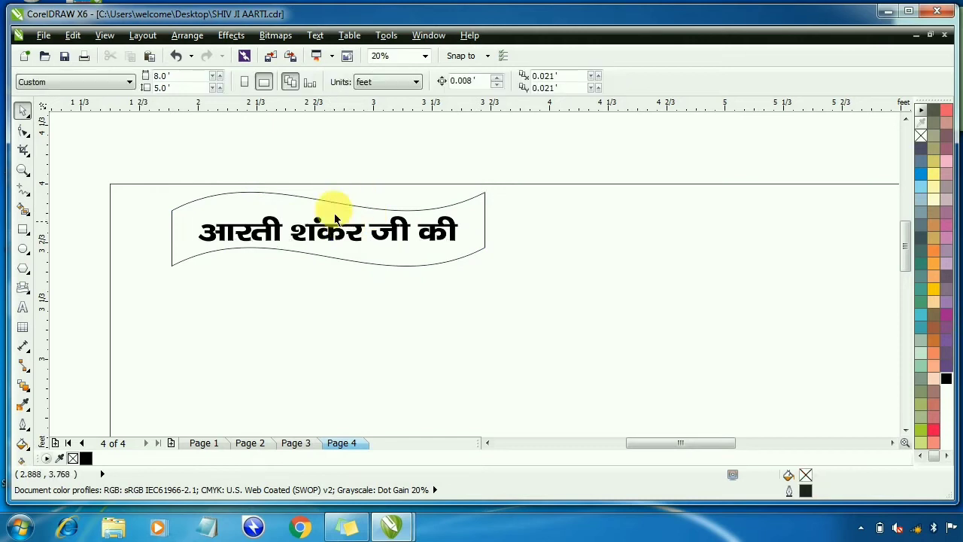
Move the long aarti verse text into the rectangle, directly below the heading banner
{"action": "scroll", "coordinate": [307, 189], "scroll_direction": "down", "scroll_amount": 2}
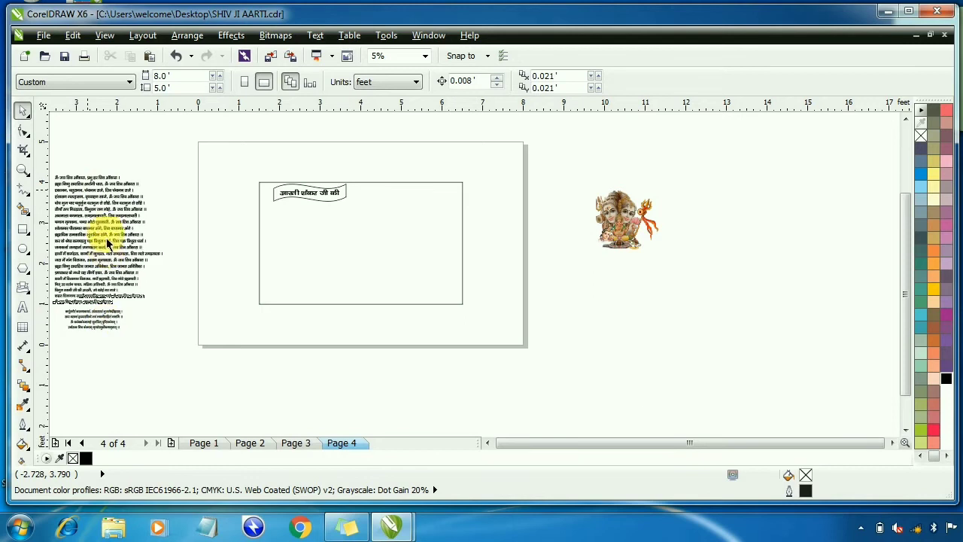
{"action": "left_click", "coordinate": [110, 228]}
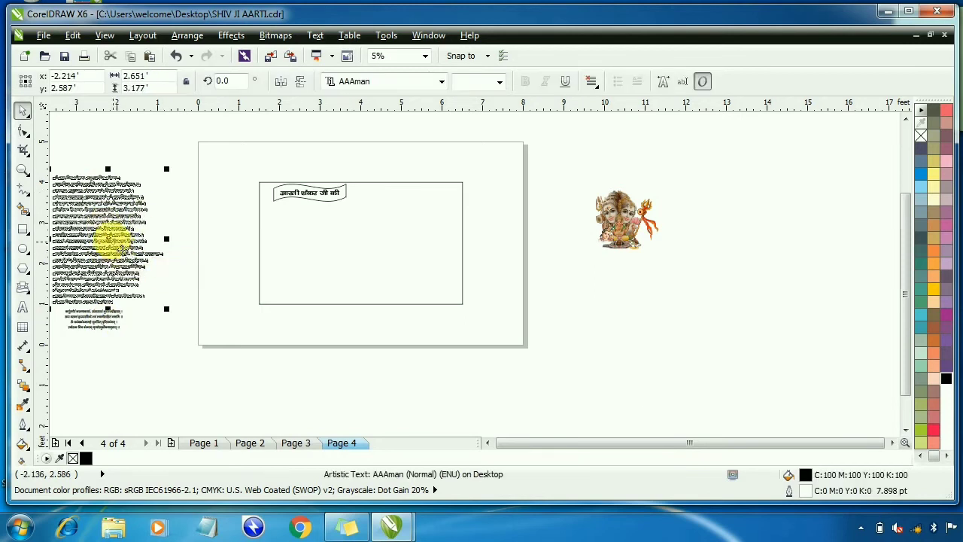
{"action": "left_click_drag", "start_coordinate": [313, 265], "coordinate": [344, 303]}
{"action": "scroll", "coordinate": [338, 290], "scroll_direction": "up", "scroll_amount": 2}
{"action": "left_click", "coordinate": [419, 328]}
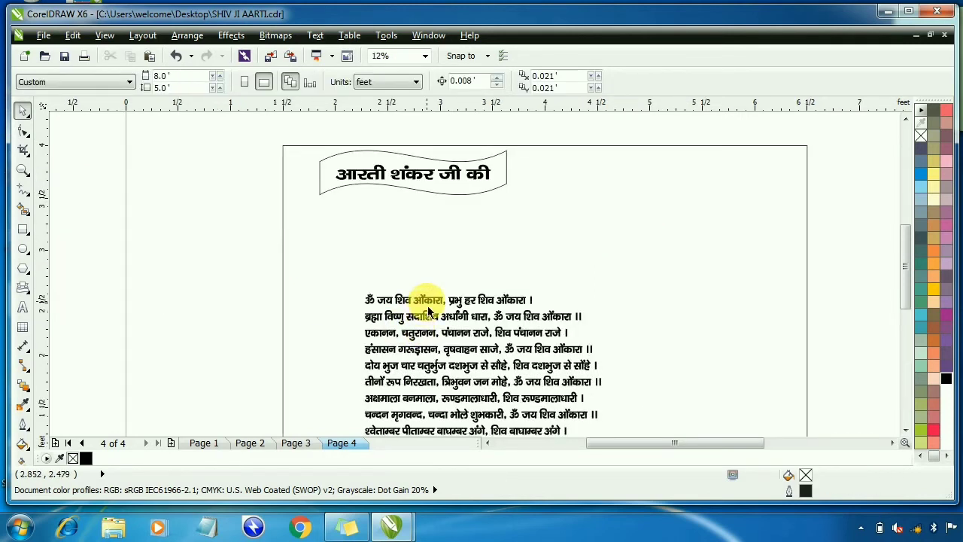
{"action": "left_click_drag", "start_coordinate": [425, 302], "coordinate": [370, 215]}
{"action": "scroll", "coordinate": [334, 243], "scroll_direction": "down", "scroll_amount": 1}
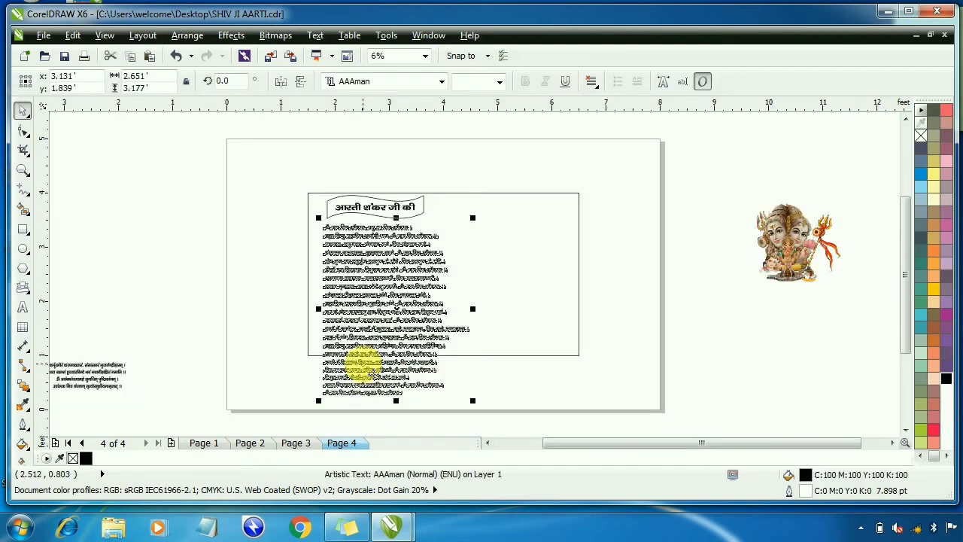
Cut the last five lines, starting at "काशी में विश्वनाथ", out of the aarti verse text
{"action": "scroll", "coordinate": [387, 401], "scroll_direction": "up", "scroll_amount": 1}
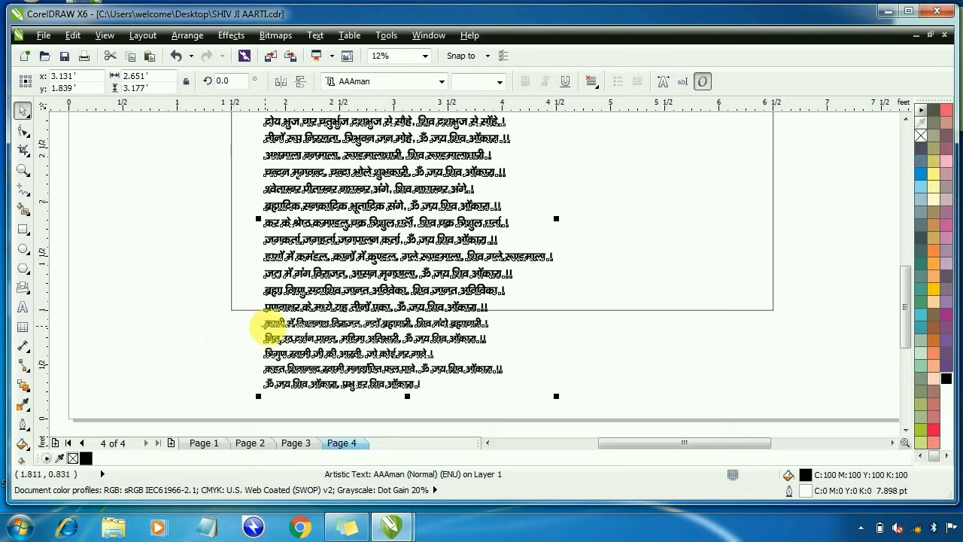
{"action": "double_click", "coordinate": [267, 327]}
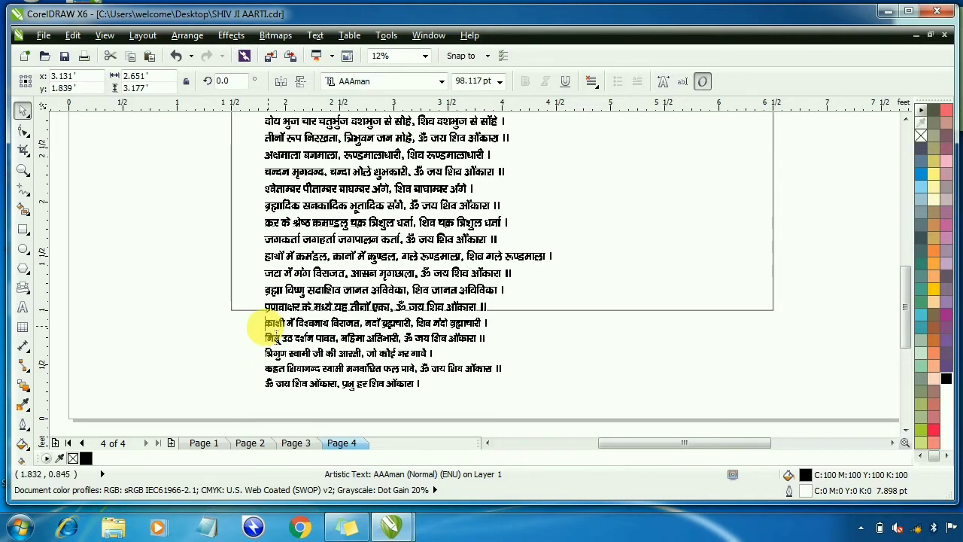
{"action": "double_click", "coordinate": [272, 324]}
{"action": "left_click_drag", "start_coordinate": [272, 324], "coordinate": [452, 397]}
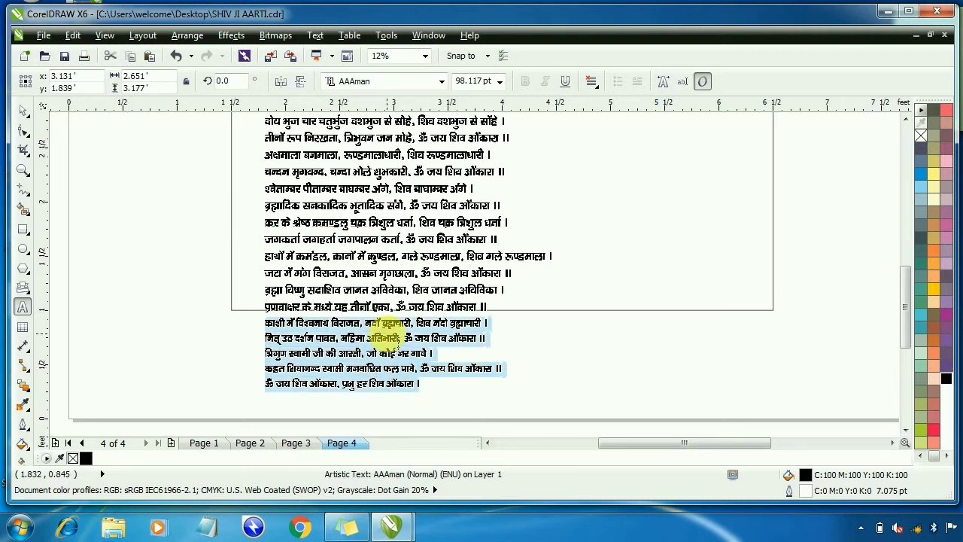
{"action": "key", "text": "Delete"}
{"action": "left_click", "coordinate": [23, 111]}
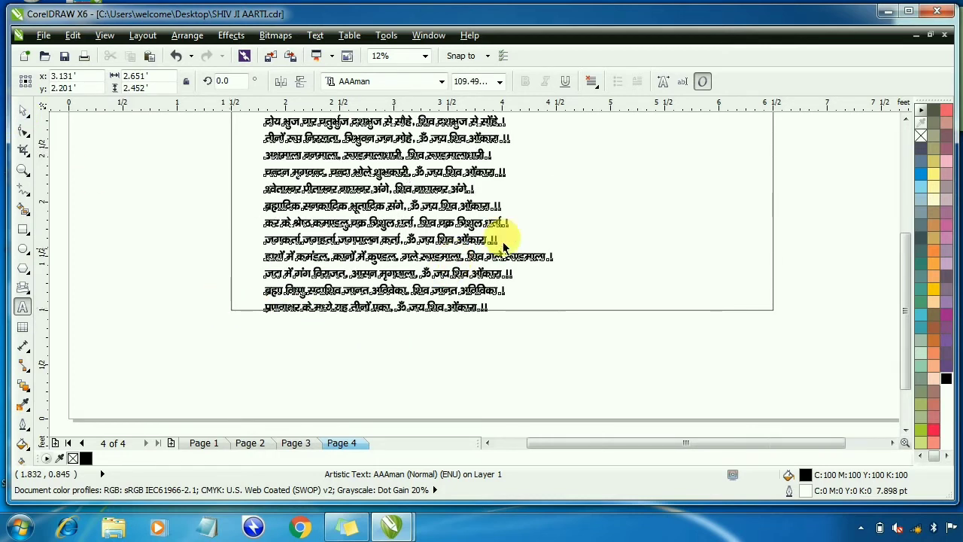
Paste the cut verse lines as a separate text block and place it beside the main verse column
{"action": "scroll", "coordinate": [503, 247], "scroll_direction": "down", "scroll_amount": 2}
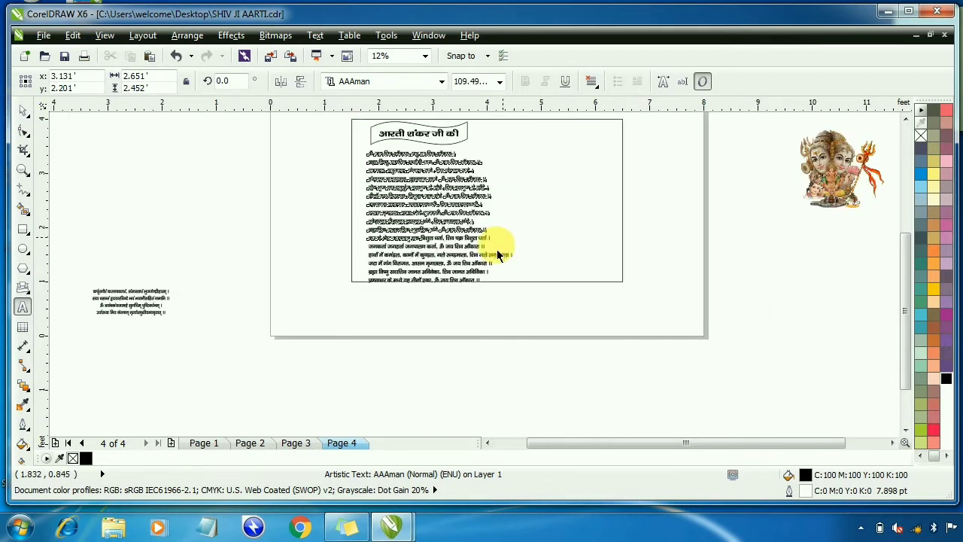
{"action": "left_click", "coordinate": [621, 251]}
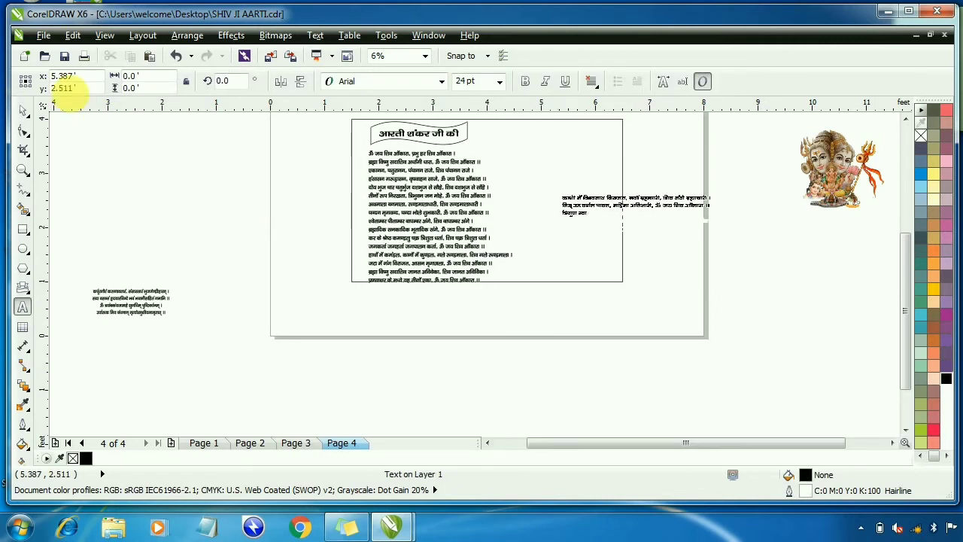
{"action": "left_click", "coordinate": [22, 111]}
{"action": "left_click_drag", "start_coordinate": [587, 208], "coordinate": [529, 204]}
Move the Shiva picture group into the rectangle's upper-right corner, above the second verse block
{"action": "left_click", "coordinate": [884, 169]}
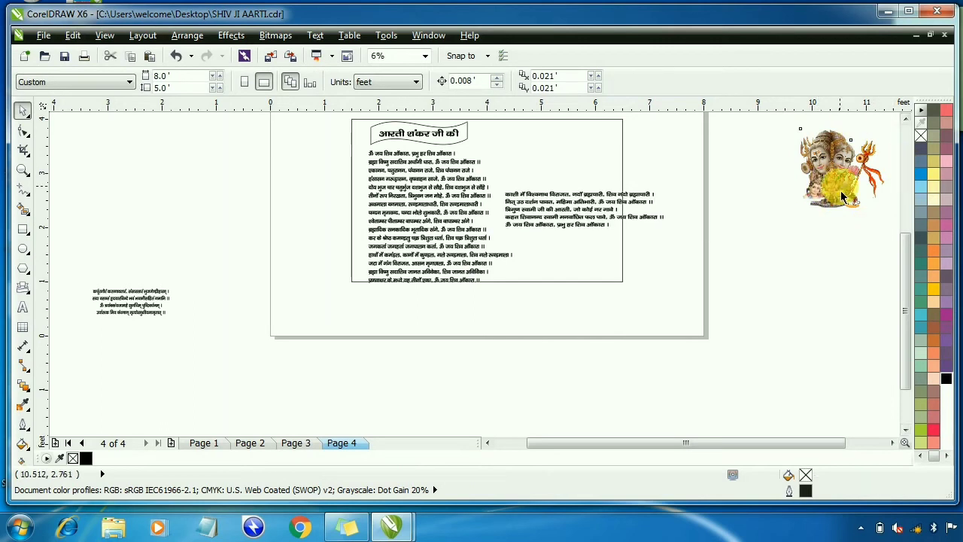
{"action": "left_click_drag", "start_coordinate": [826, 194], "coordinate": [563, 192]}
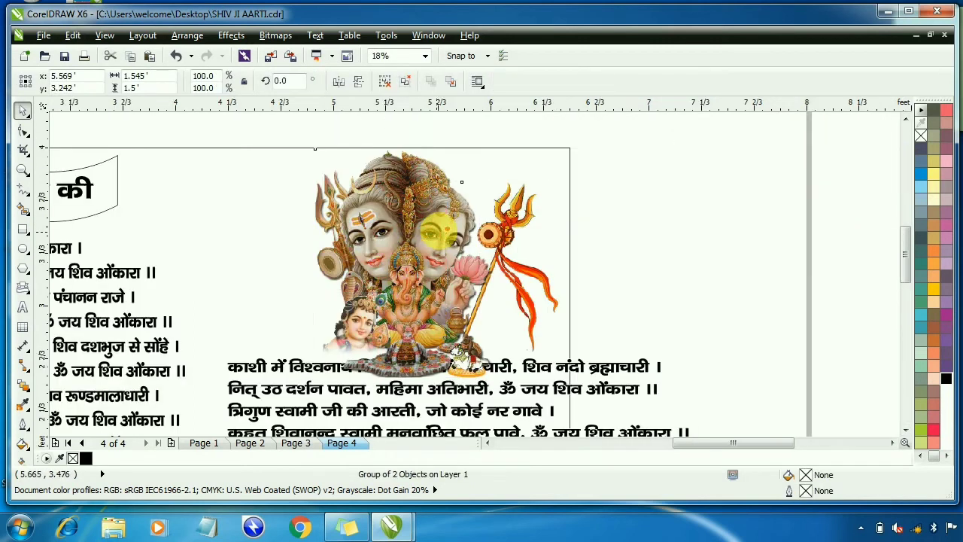
{"action": "scroll", "coordinate": [450, 229], "scroll_direction": "down", "scroll_amount": 2}
{"action": "left_click", "coordinate": [636, 228]}
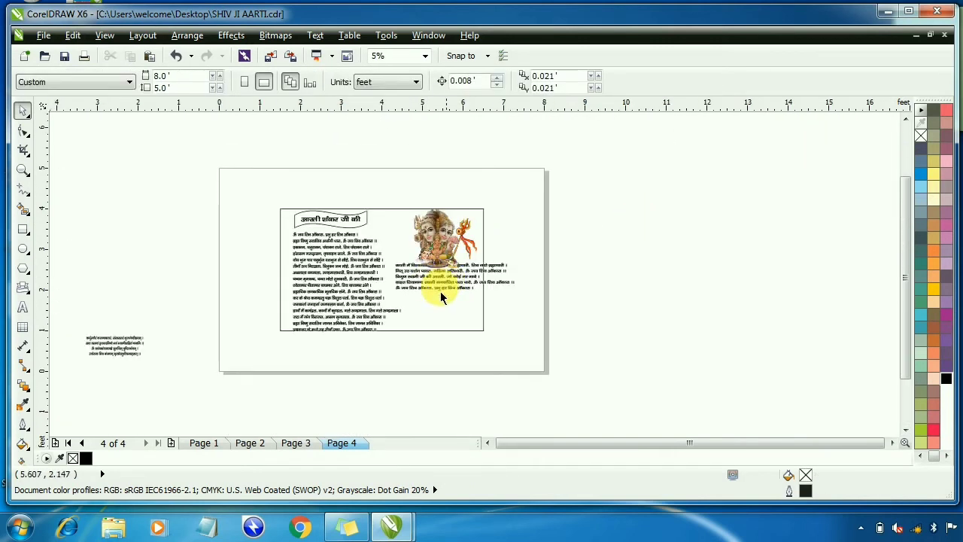
Full-justify the main aarti verse column and fit it about 2.11 ft wide inside the banner rectangle
{"action": "left_click_drag", "start_coordinate": [272, 220], "coordinate": [405, 352]}
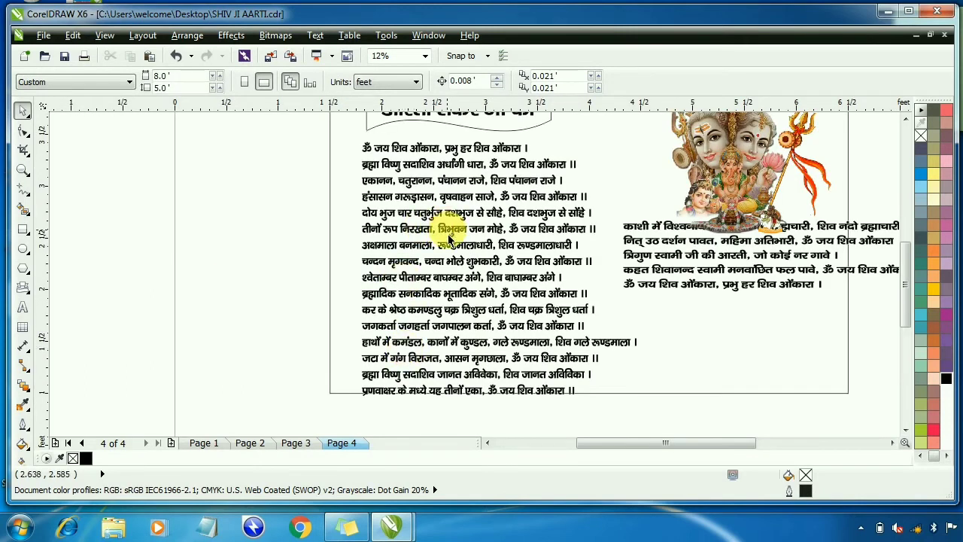
{"action": "left_click", "coordinate": [473, 219]}
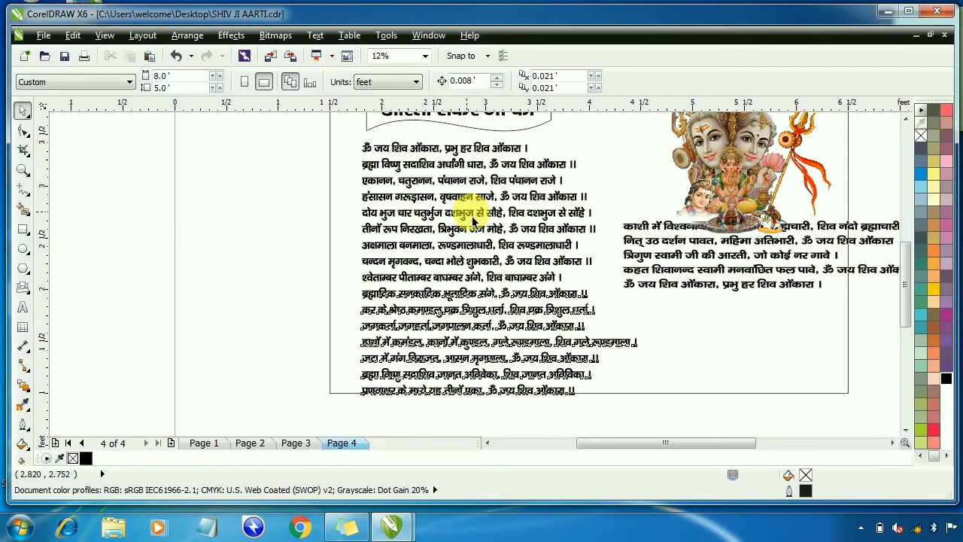
{"action": "left_click", "coordinate": [474, 218]}
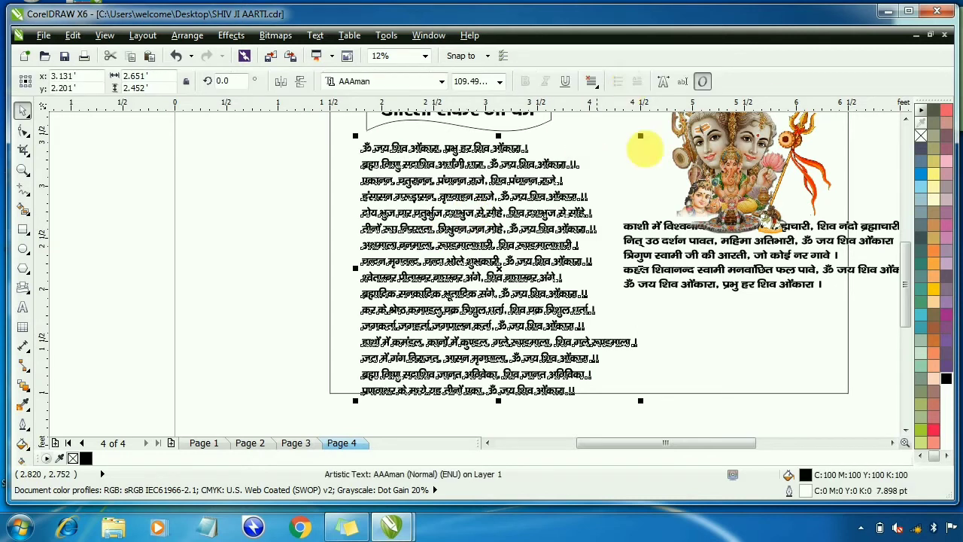
{"action": "left_click", "coordinate": [597, 86]}
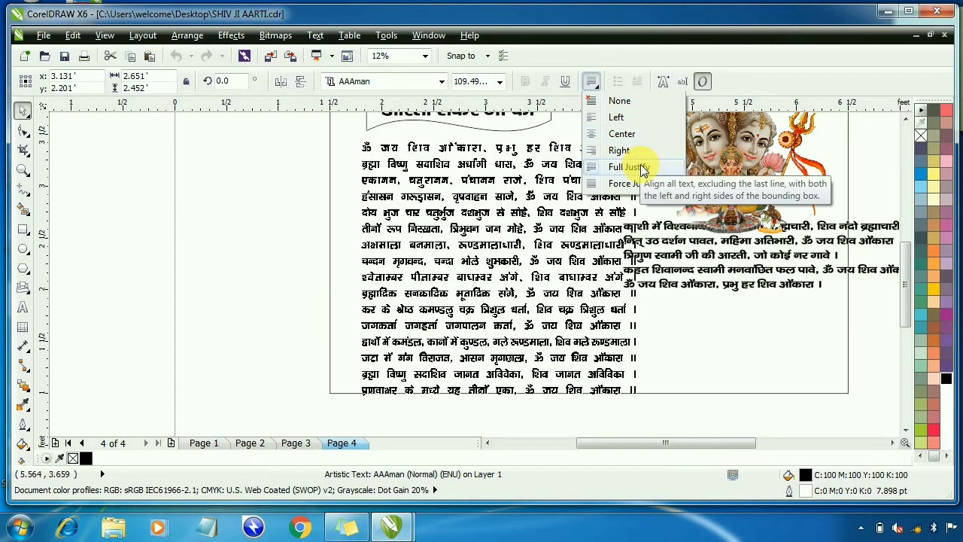
{"action": "left_click", "coordinate": [640, 165]}
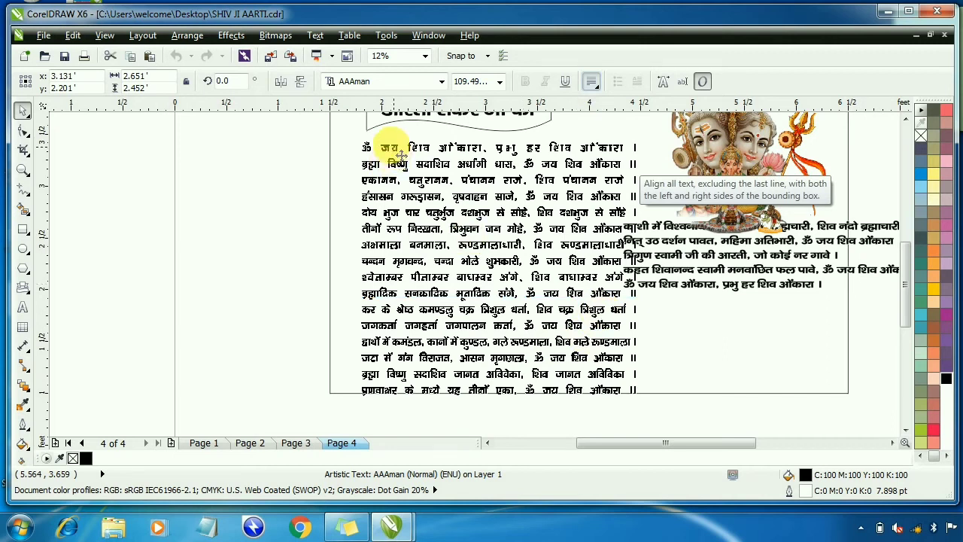
{"action": "left_click_drag", "start_coordinate": [394, 153], "coordinate": [380, 149]}
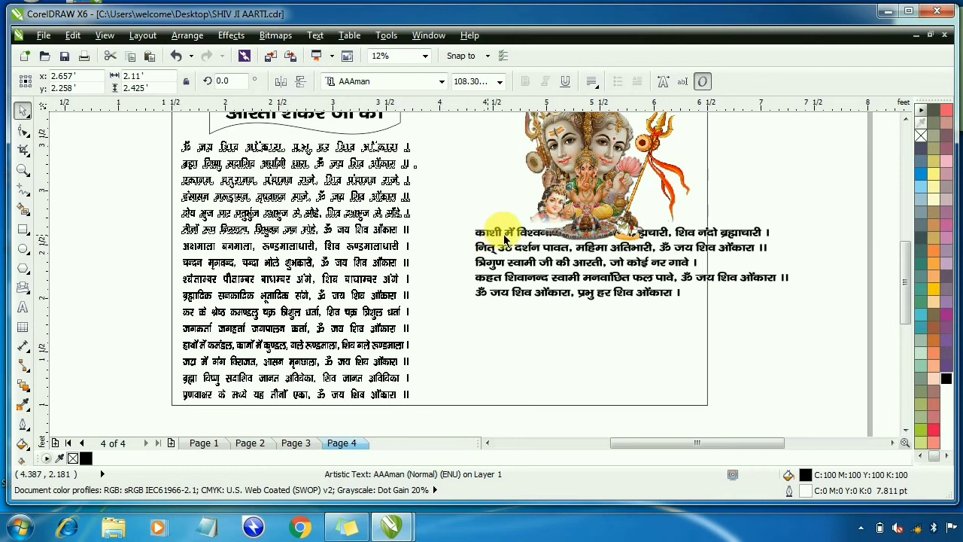
Full-justify the five-line second verse block and fit it about 2.47 ft wide beneath the deity picture, inside the rectangle
{"action": "left_click", "coordinate": [502, 235]}
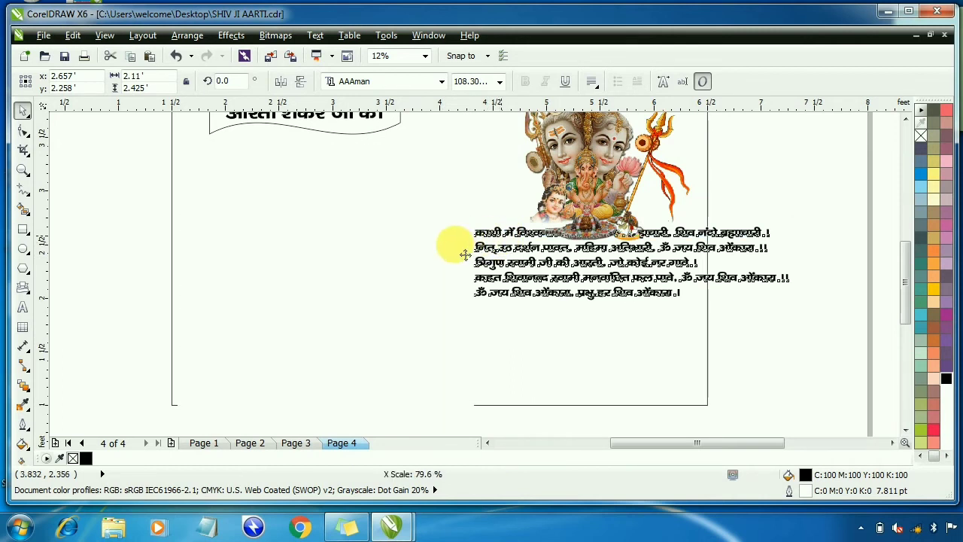
{"action": "left_click_drag", "start_coordinate": [464, 254], "coordinate": [444, 242]}
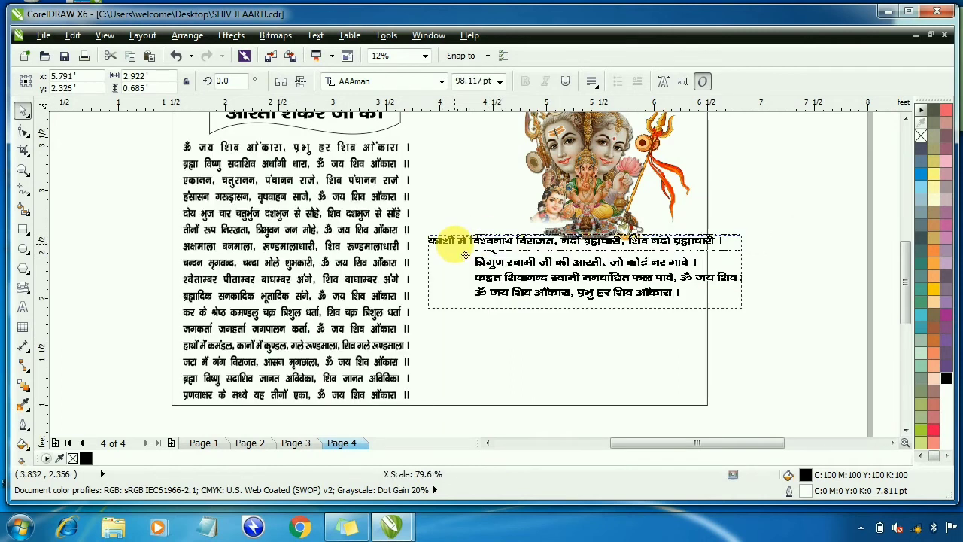
{"action": "left_click", "coordinate": [599, 86]}
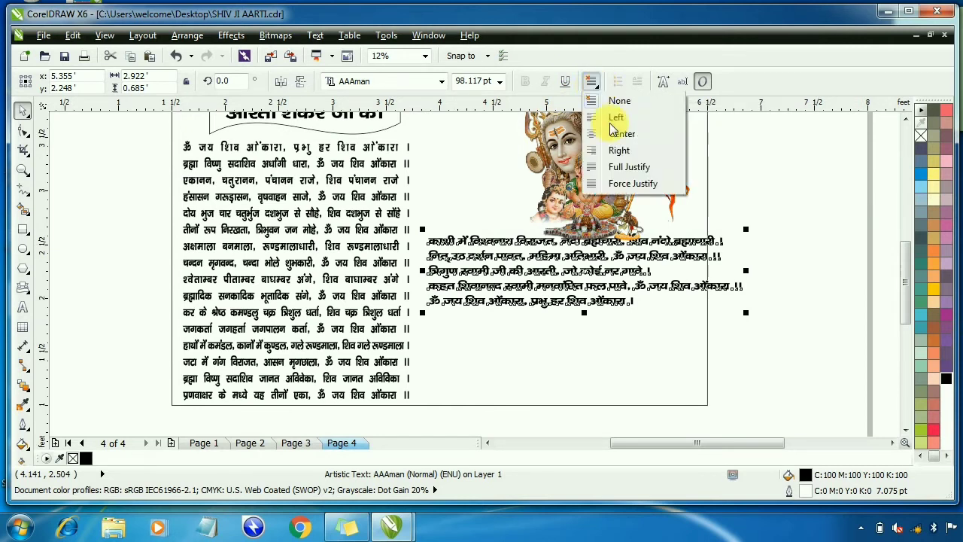
{"action": "left_click", "coordinate": [630, 167]}
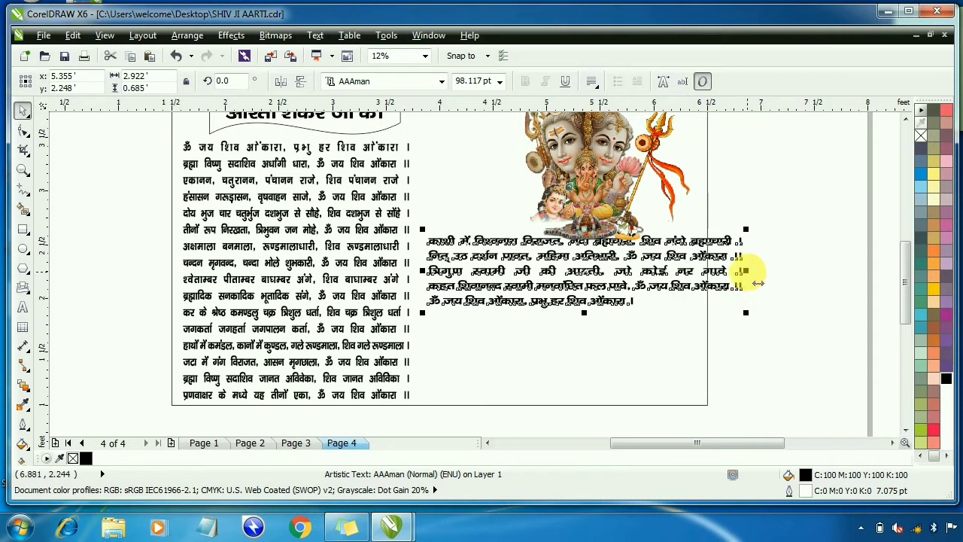
{"action": "left_click_drag", "start_coordinate": [746, 271], "coordinate": [711, 285]}
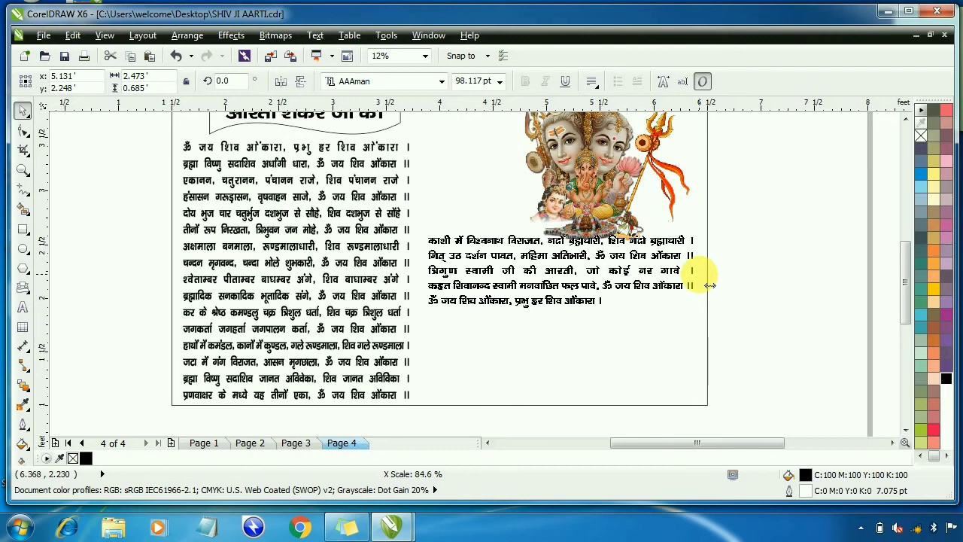
{"action": "left_click_drag", "start_coordinate": [590, 259], "coordinate": [608, 268]}
Move the four-line mantra text from outside the page to below the second verse block and centre it horizontally on that block
{"action": "scroll", "coordinate": [608, 267], "scroll_direction": "down", "scroll_amount": 1}
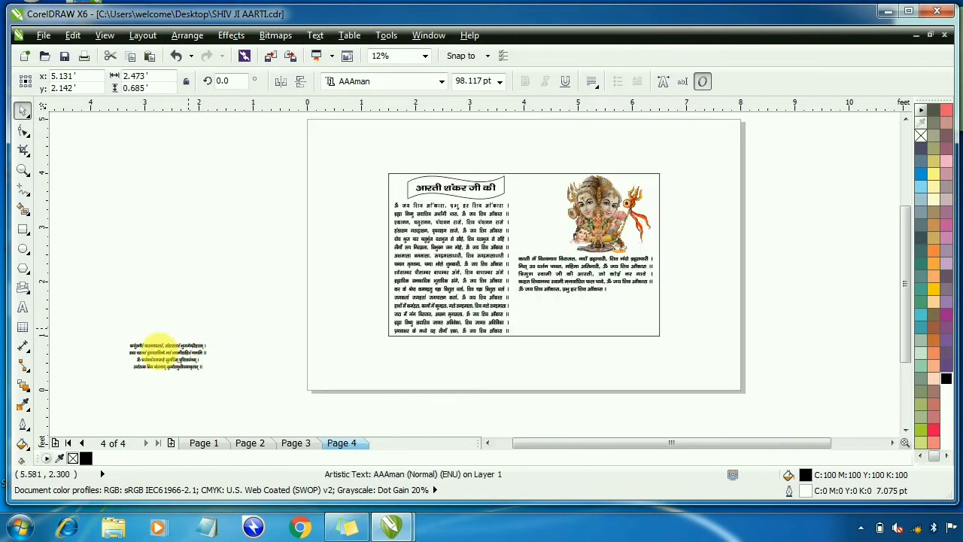
{"action": "left_click_drag", "start_coordinate": [112, 326], "coordinate": [233, 398]}
{"action": "left_click_drag", "start_coordinate": [183, 361], "coordinate": [609, 321]}
{"action": "scroll", "coordinate": [593, 327], "scroll_direction": "up", "scroll_amount": 2}
{"action": "left_click", "coordinate": [539, 180], "text": "shift"}
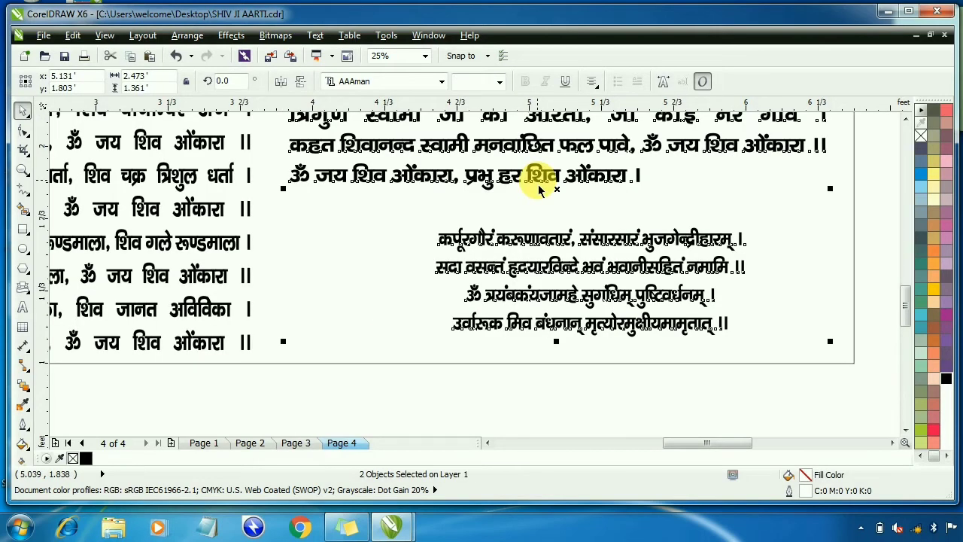
{"action": "key", "text": "c"}
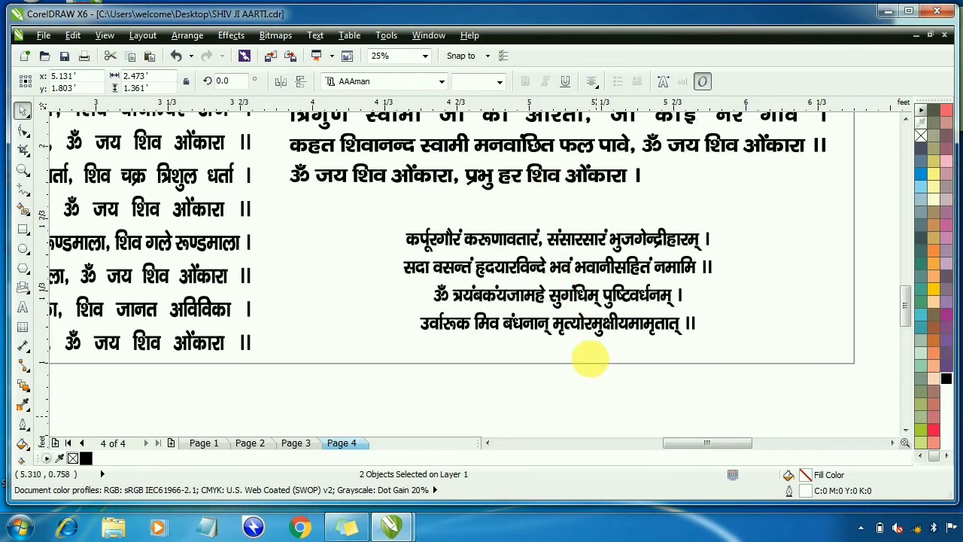
{"action": "left_click", "coordinate": [587, 358]}
Enlarge the four-line mantra text to about 1.62 ft wide and centre it again under the second verse block
{"action": "scroll", "coordinate": [611, 316], "scroll_direction": "down", "scroll_amount": 2}
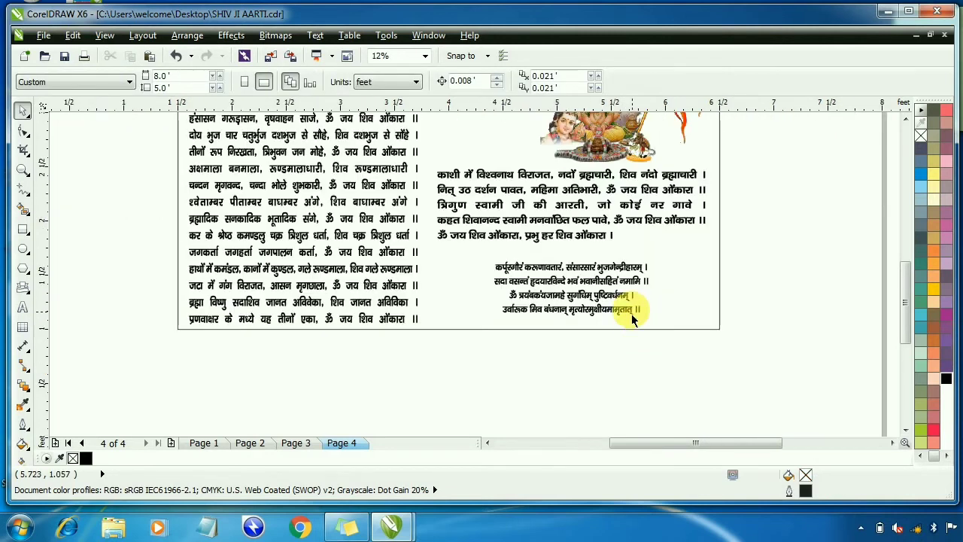
{"action": "left_click", "coordinate": [651, 265]}
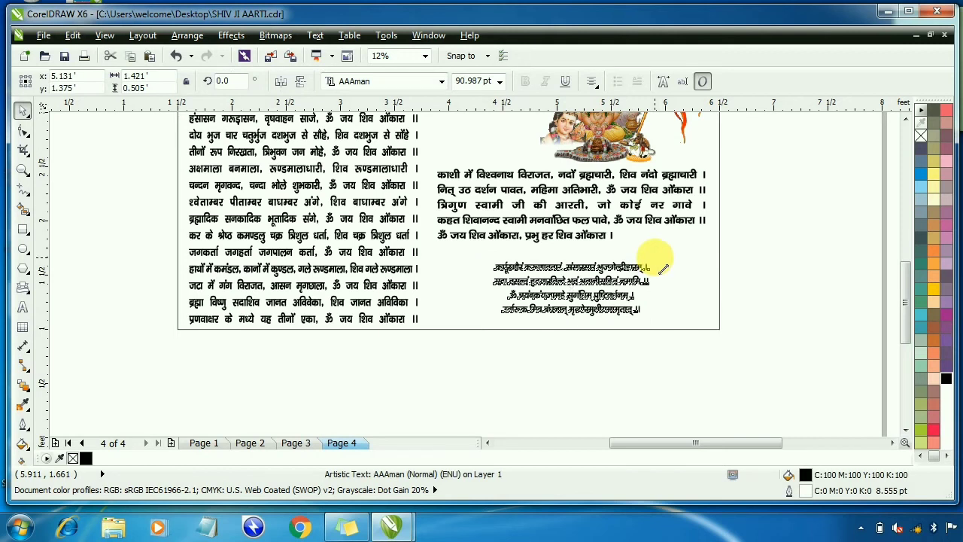
{"action": "left_click_drag", "start_coordinate": [662, 267], "coordinate": [546, 293]}
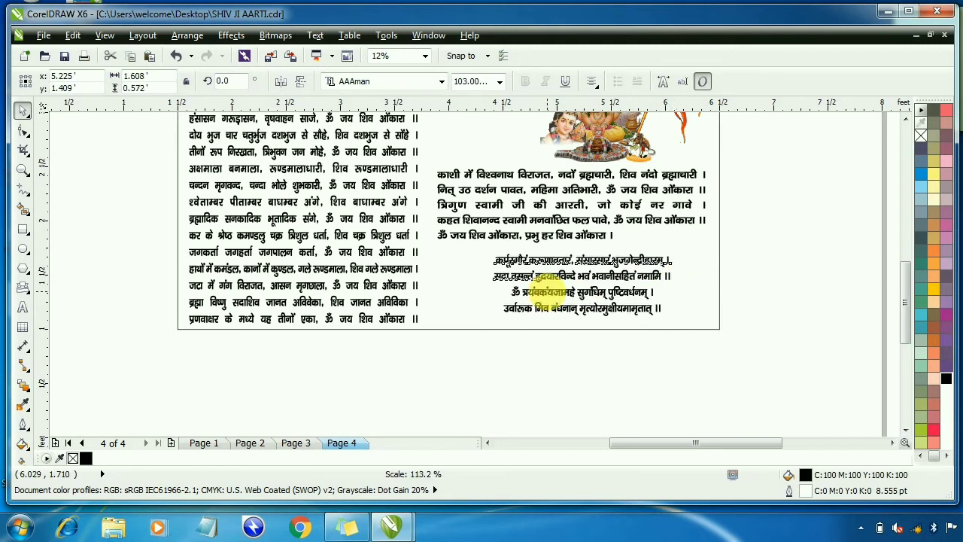
{"action": "left_click", "coordinate": [573, 238], "text": "shift"}
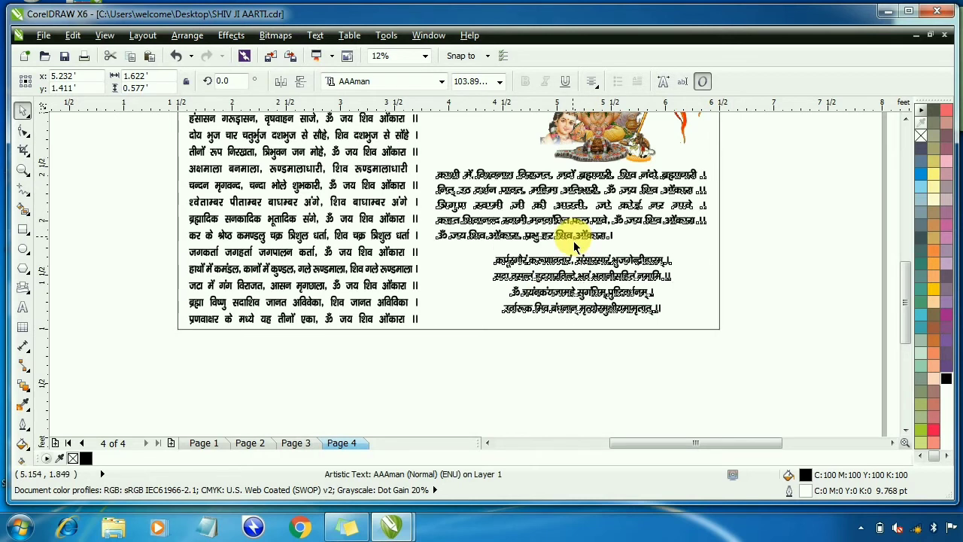
{"action": "key", "text": "c"}
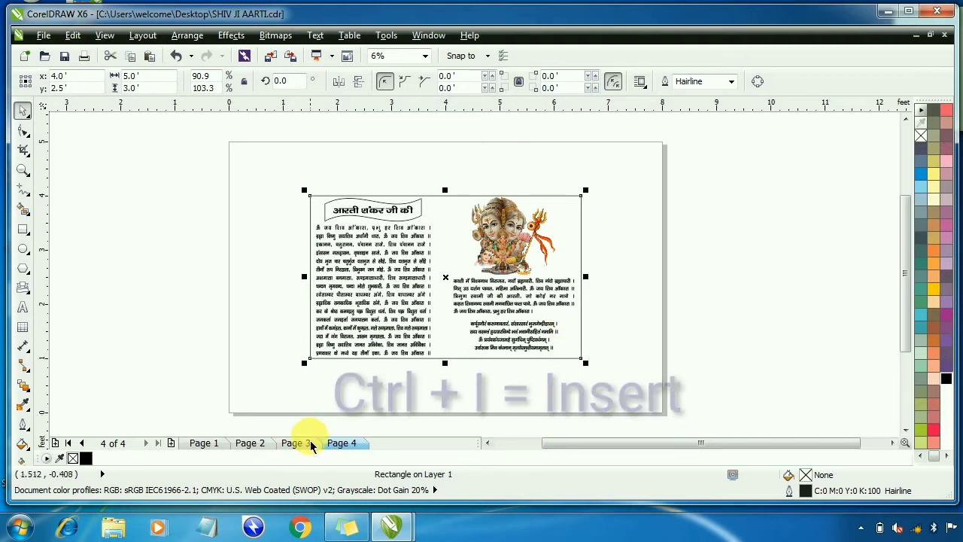
{"action": "left_click", "coordinate": [252, 443]}
{"action": "left_click", "coordinate": [340, 443]}
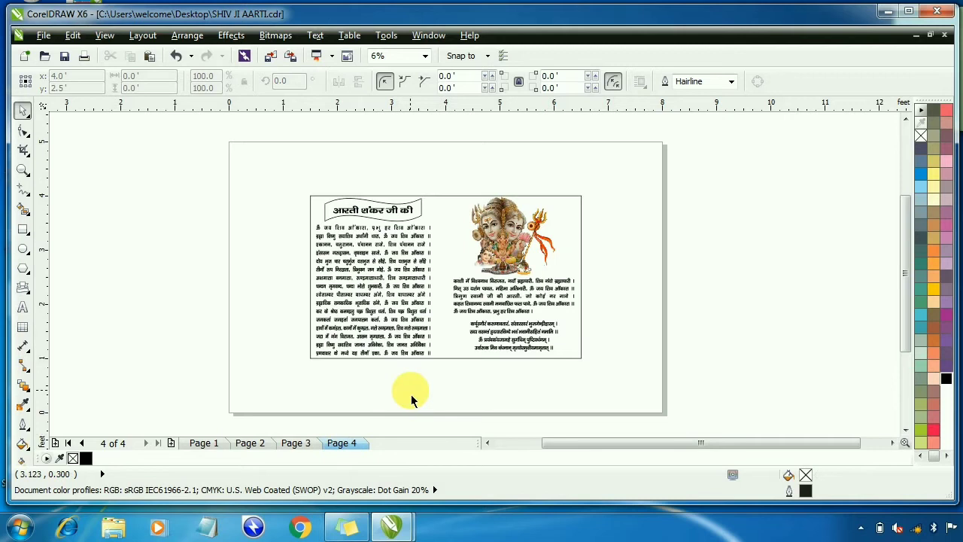
{"action": "key", "text": "ctrl+i"}
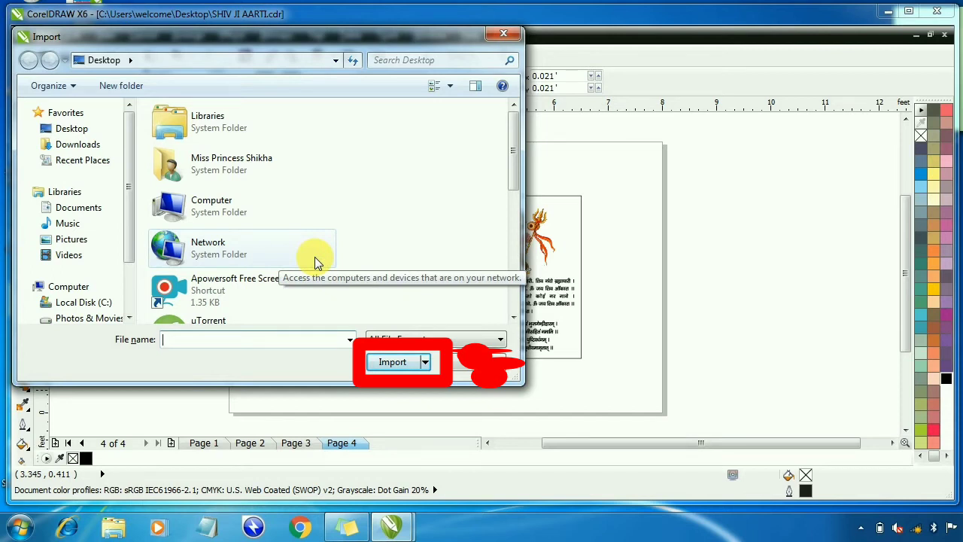
{"action": "left_click", "coordinate": [455, 365]}
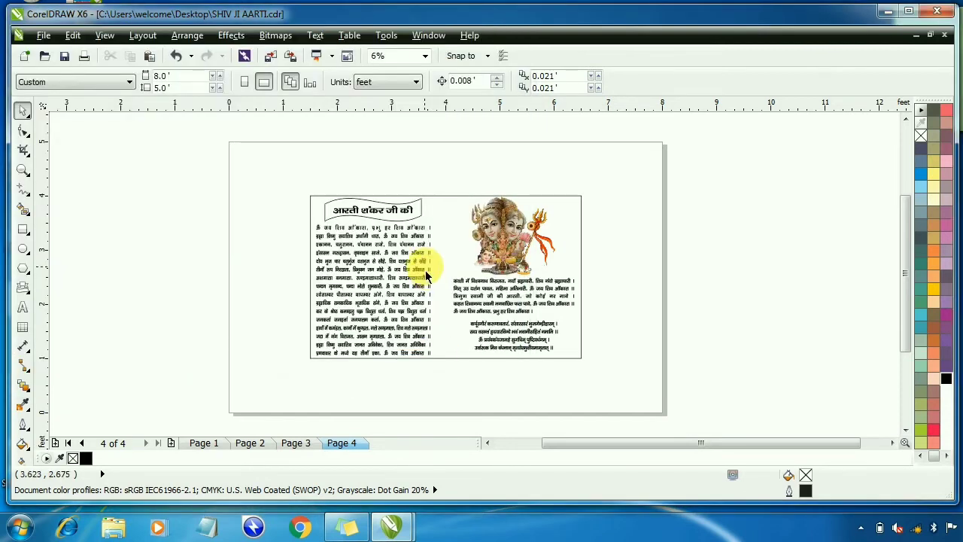
Place the yellow-orange textured background over the banner layout on Page 4 and extract its PowerClip contents
{"action": "left_click", "coordinate": [423, 254]}
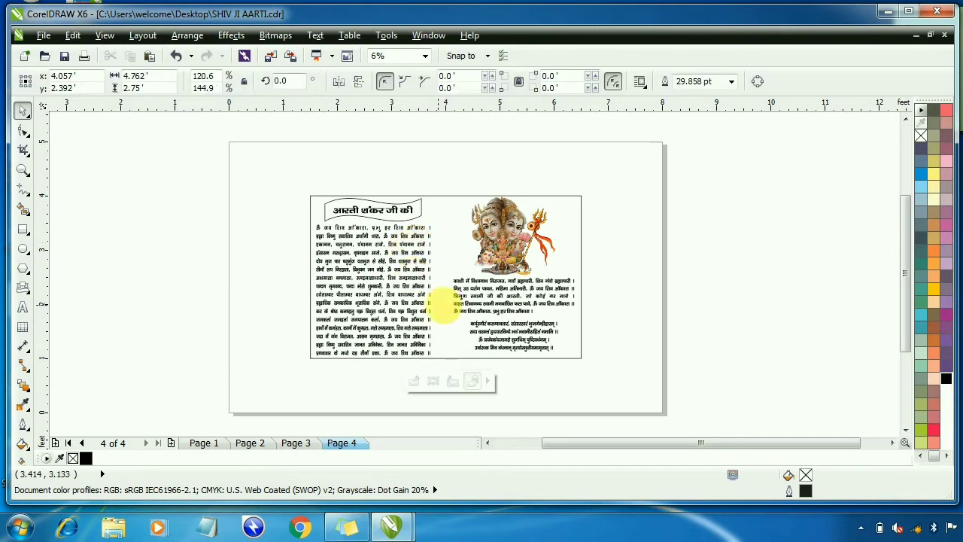
{"action": "left_click_drag", "start_coordinate": [384, 267], "coordinate": [394, 267]}
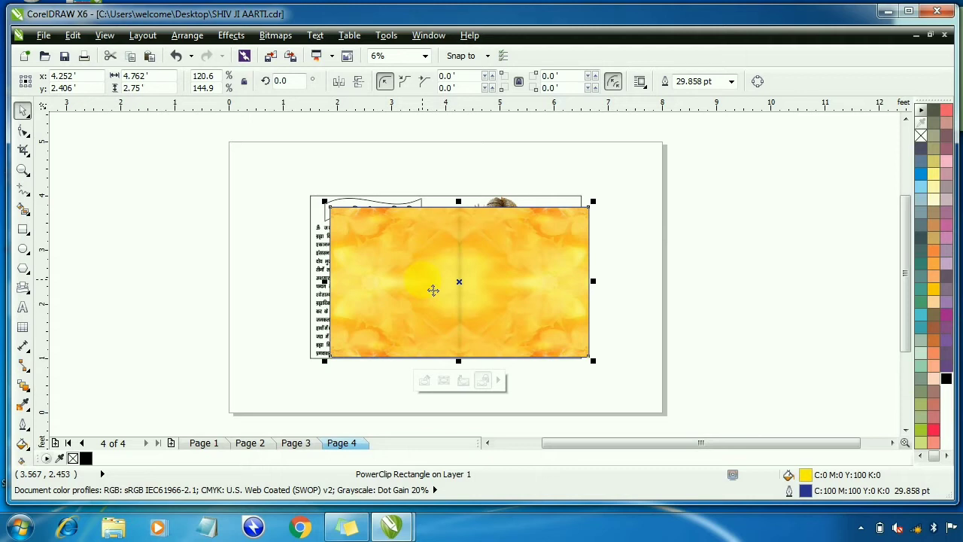
{"action": "left_click", "coordinate": [240, 41]}
{"action": "mouse_move", "coordinate": [286, 252]}
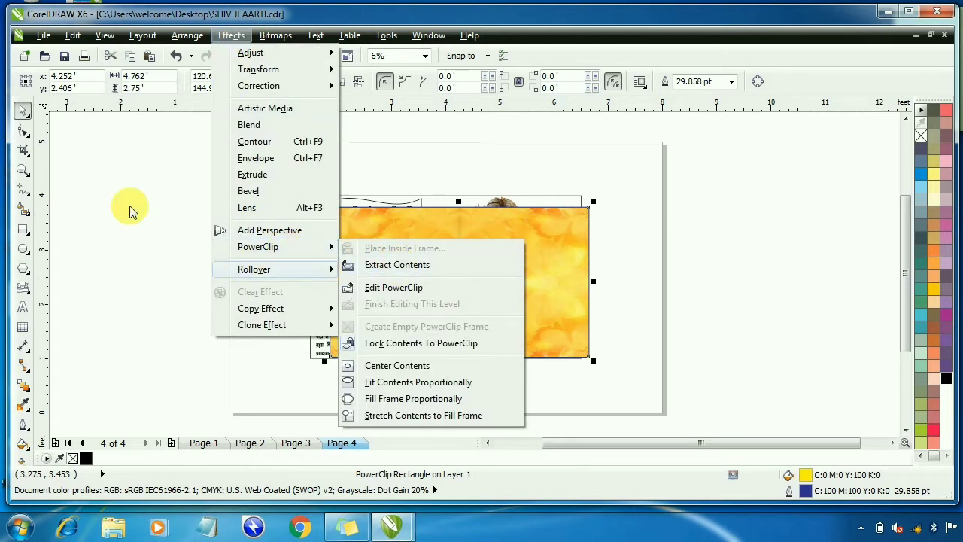
{"action": "left_click", "coordinate": [397, 265]}
PowerClip the extracted background into the 5 by 3 ft rectangle and adjust it inside the frame to cover the whole banner
{"action": "left_click", "coordinate": [624, 285]}
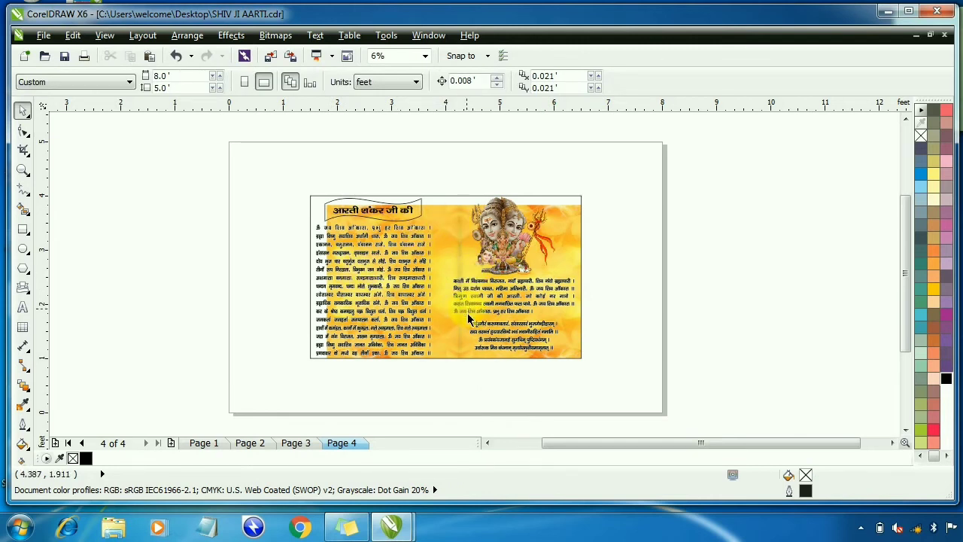
{"action": "left_click", "coordinate": [446, 238]}
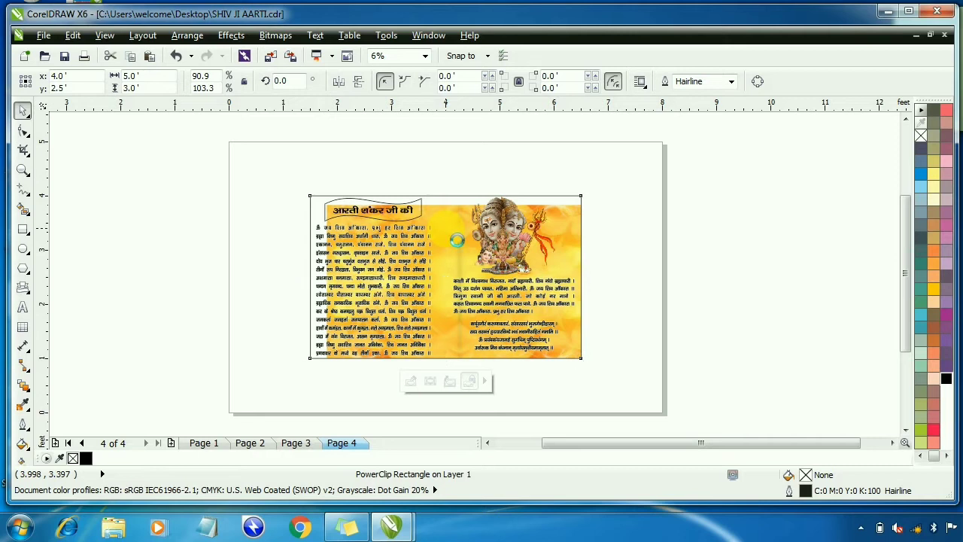
{"action": "left_click", "coordinate": [355, 234]}
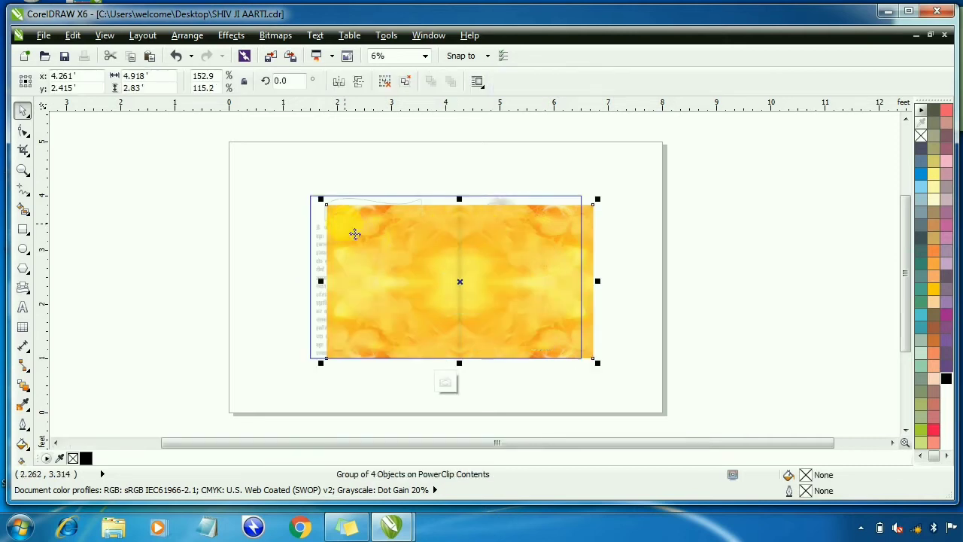
{"action": "left_click_drag", "start_coordinate": [355, 234], "coordinate": [312, 198]}
{"action": "left_click", "coordinate": [624, 305], "text": "ctrl"}
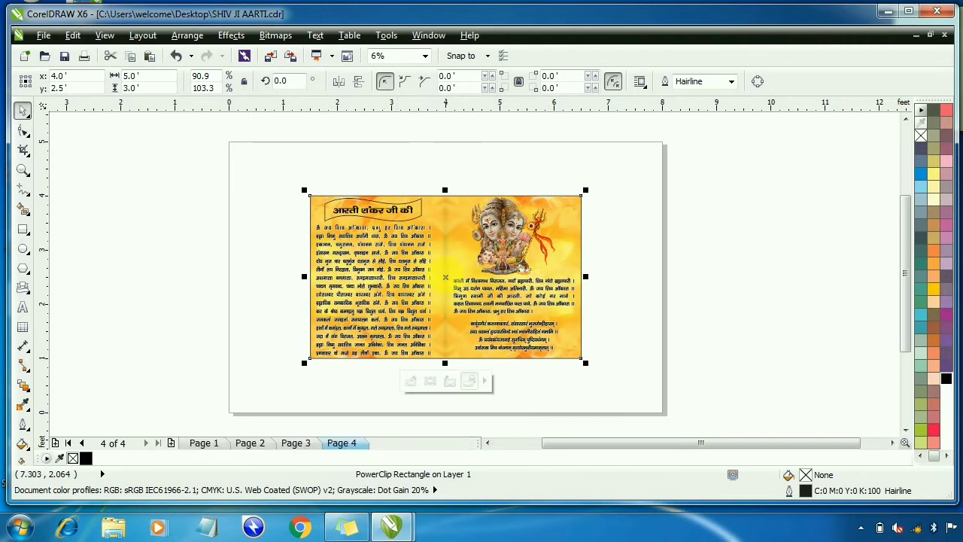
Fill the heading ribbon shape with blue (C100 M100 Y0 K0)
{"action": "scroll", "coordinate": [410, 218], "scroll_direction": "up", "scroll_amount": 2}
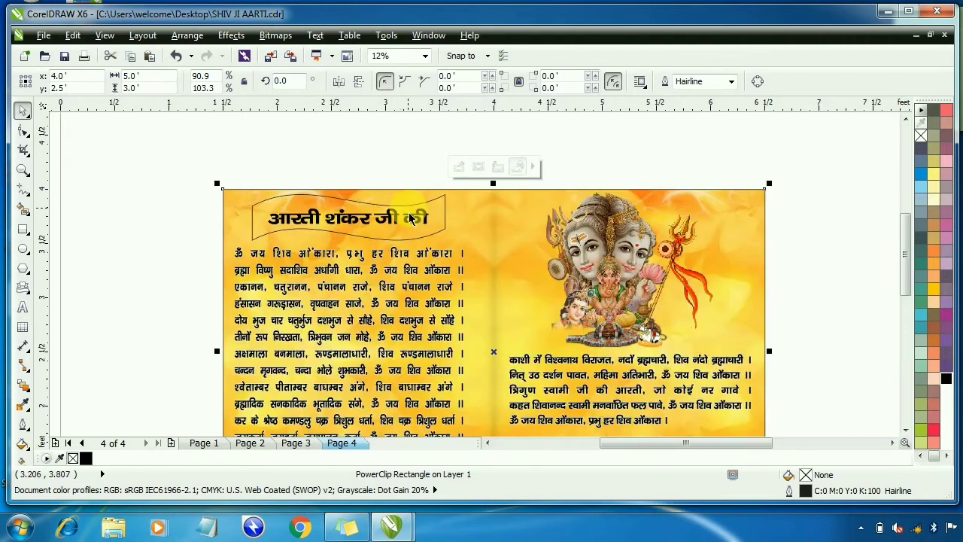
{"action": "left_click", "coordinate": [418, 216]}
{"action": "left_click", "coordinate": [439, 203]}
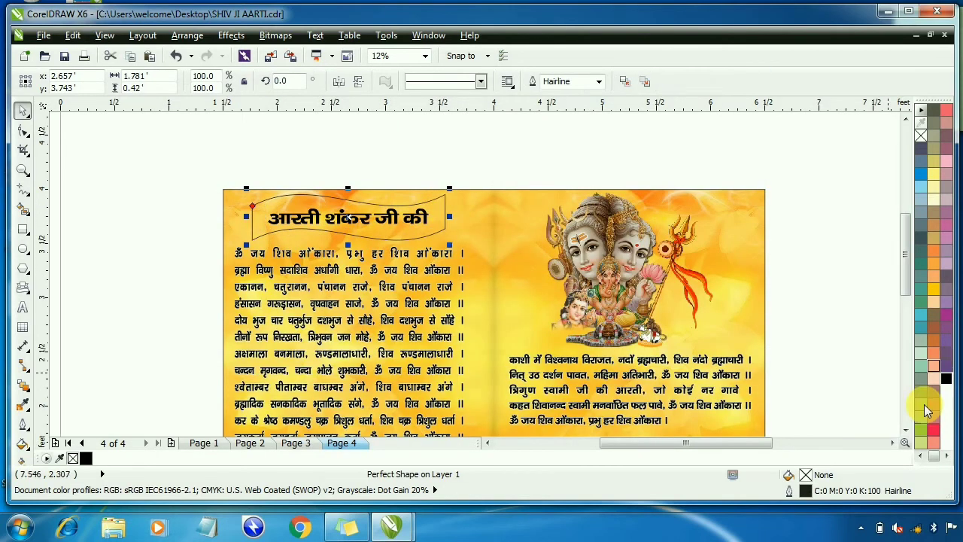
{"action": "left_click", "coordinate": [922, 457]}
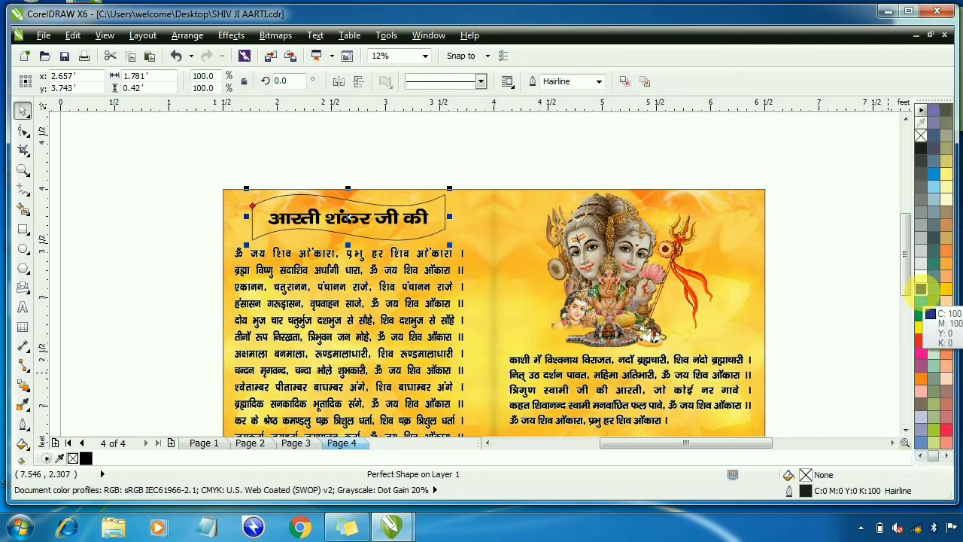
{"action": "left_click", "coordinate": [921, 289]}
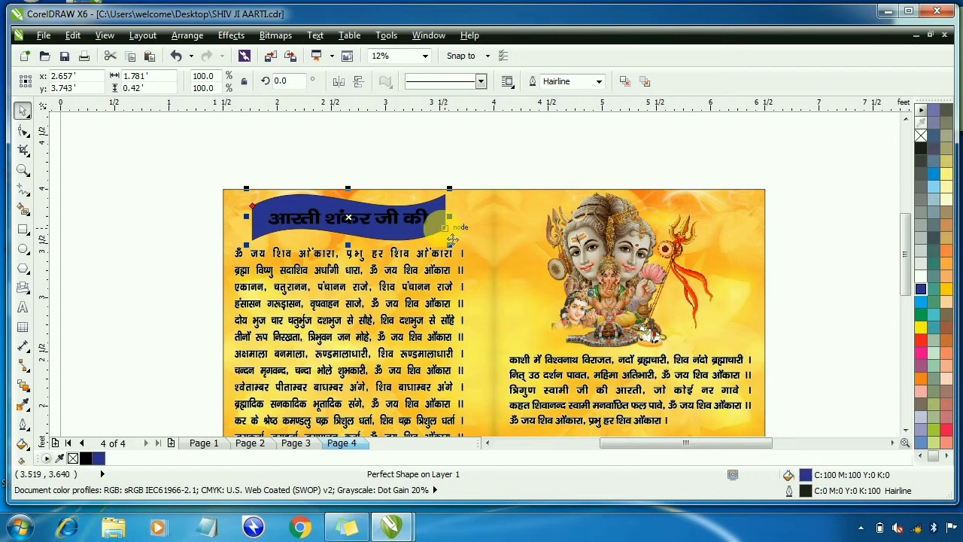
Darken the heading ribbon's fill to navy with the CMYK colour model (C100 M93 Y7 K40)
{"action": "double_click", "coordinate": [806, 476]}
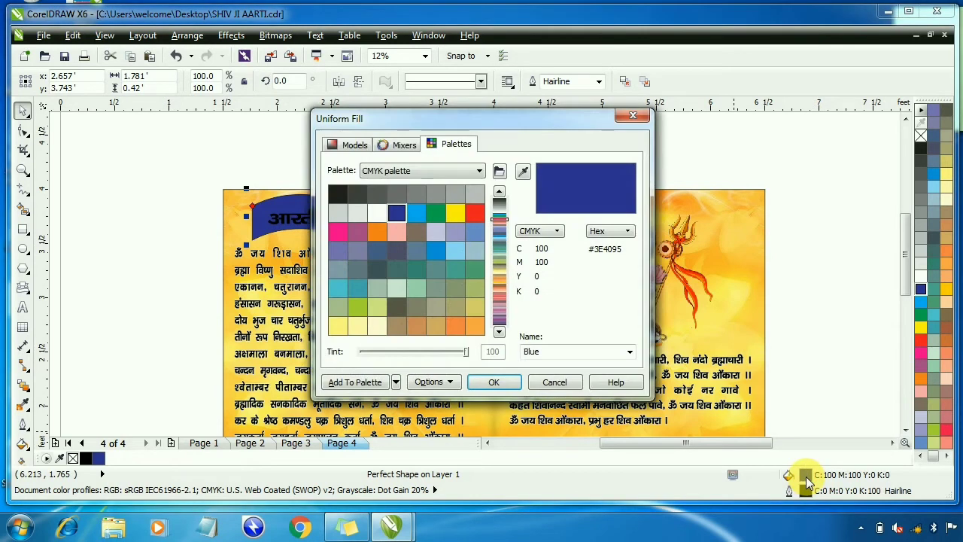
{"action": "left_click", "coordinate": [354, 145]}
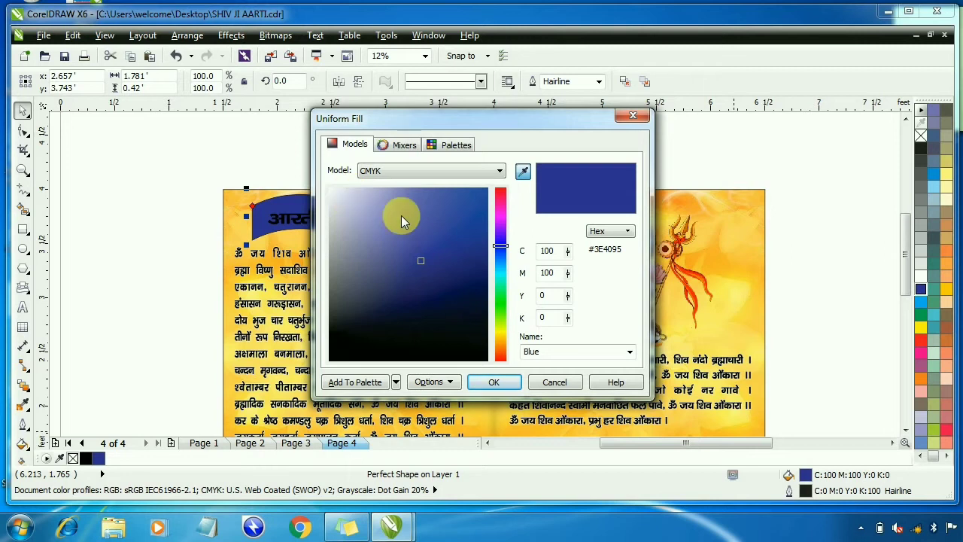
{"action": "mouse_move", "coordinate": [455, 253]}
{"action": "left_mouse_down"}
{"action": "mouse_move", "coordinate": [494, 288]}
{"action": "mouse_move", "coordinate": [500, 278]}
{"action": "left_mouse_up"}
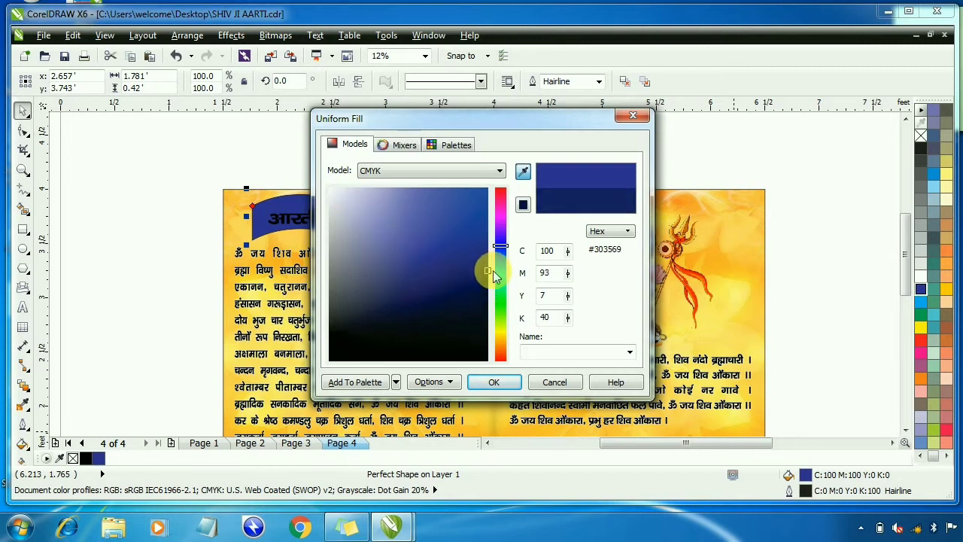
{"action": "left_click", "coordinate": [494, 382]}
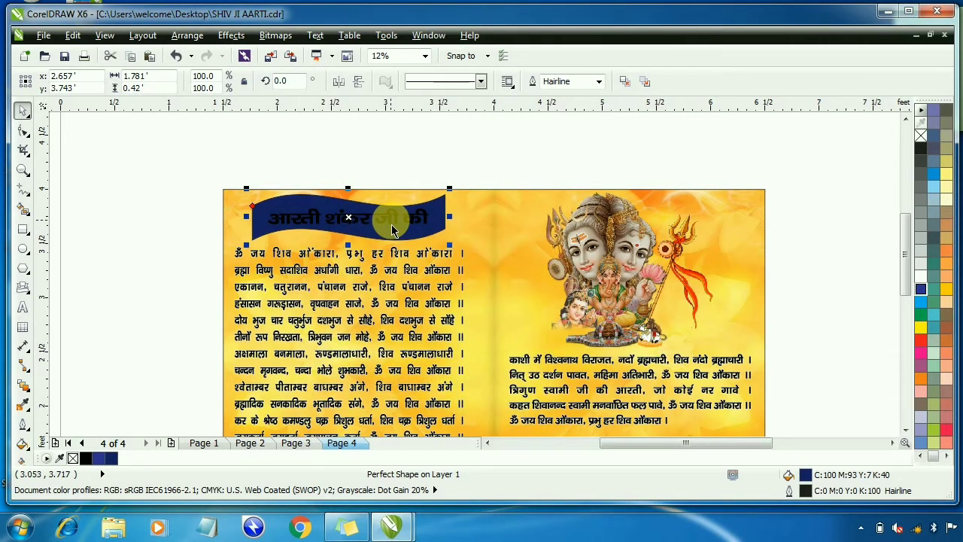
Fill the heading text on the ribbon with white and remove the ribbon's outline
{"action": "left_click", "coordinate": [392, 230]}
{"action": "left_click", "coordinate": [922, 274]}
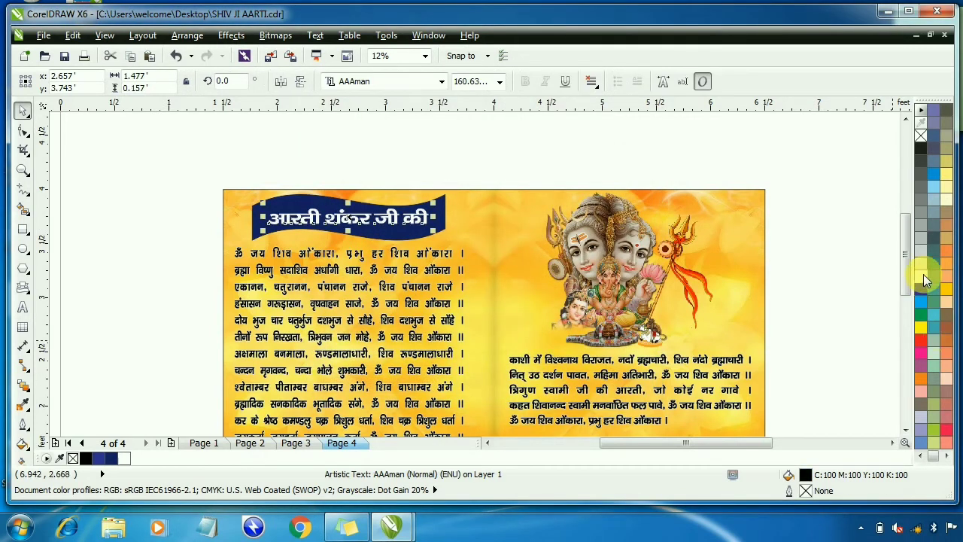
{"action": "left_click", "coordinate": [444, 211]}
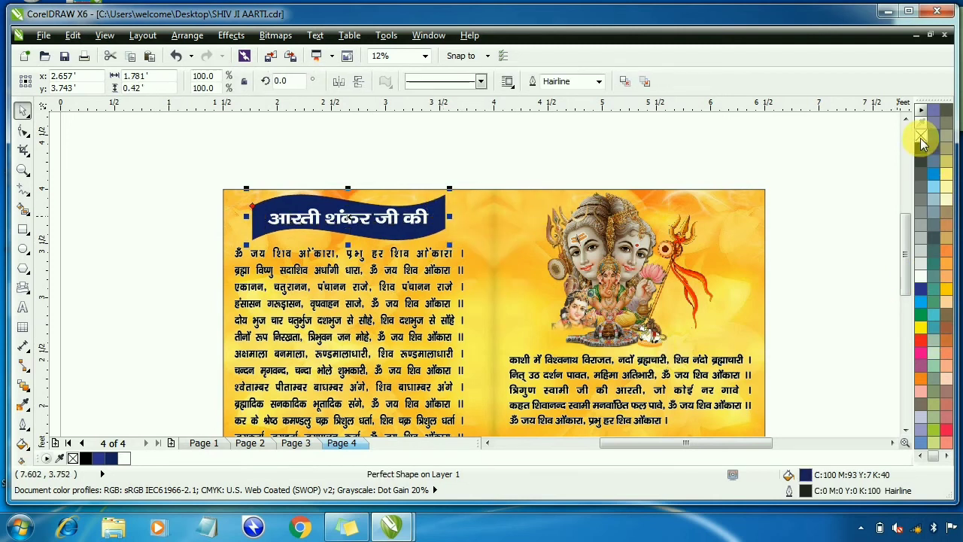
{"action": "left_click", "coordinate": [455, 165]}
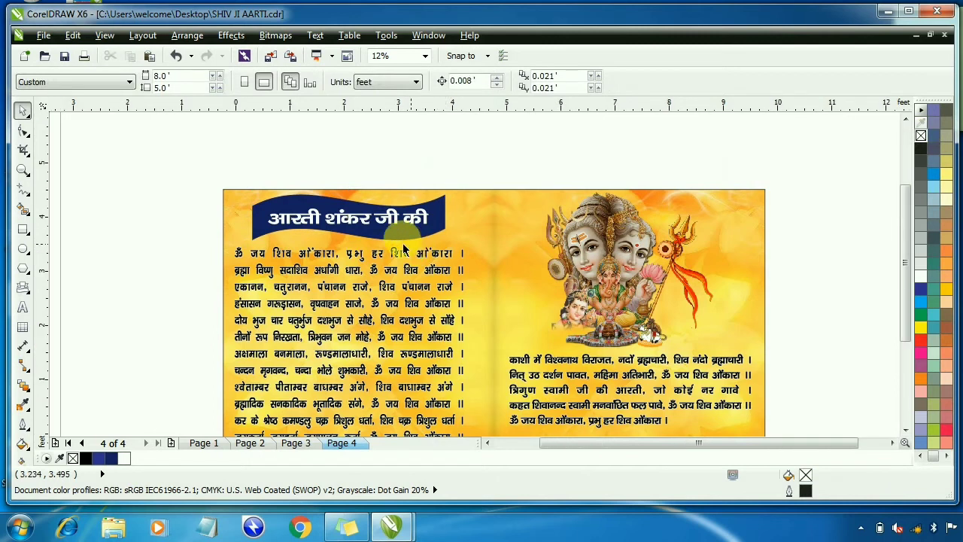
Fill the four-line mantra text with magenta (C0 M100 Y0 K0)
{"action": "scroll", "coordinate": [490, 256], "scroll_direction": "down", "scroll_amount": 1}
{"action": "scroll", "coordinate": [503, 361], "scroll_direction": "up", "scroll_amount": 3}
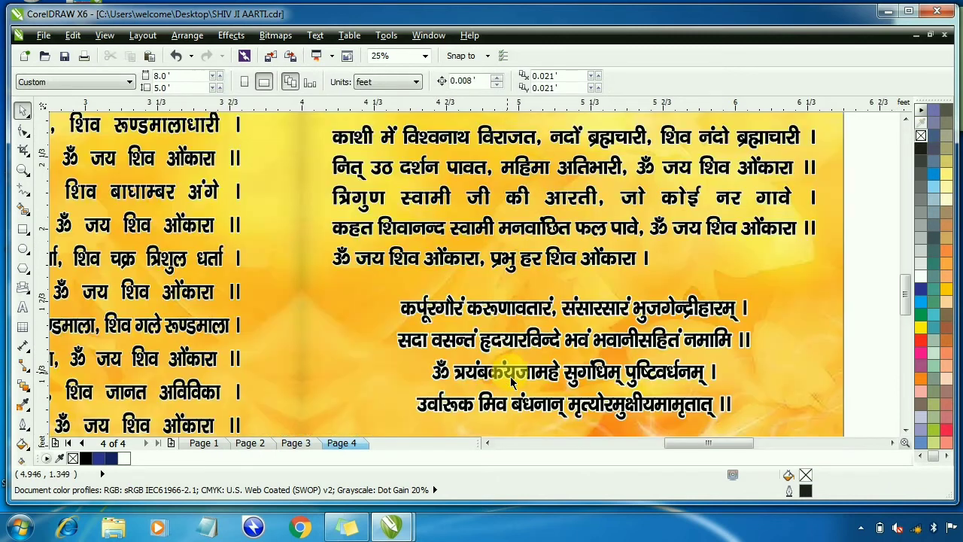
{"action": "left_click", "coordinate": [530, 351]}
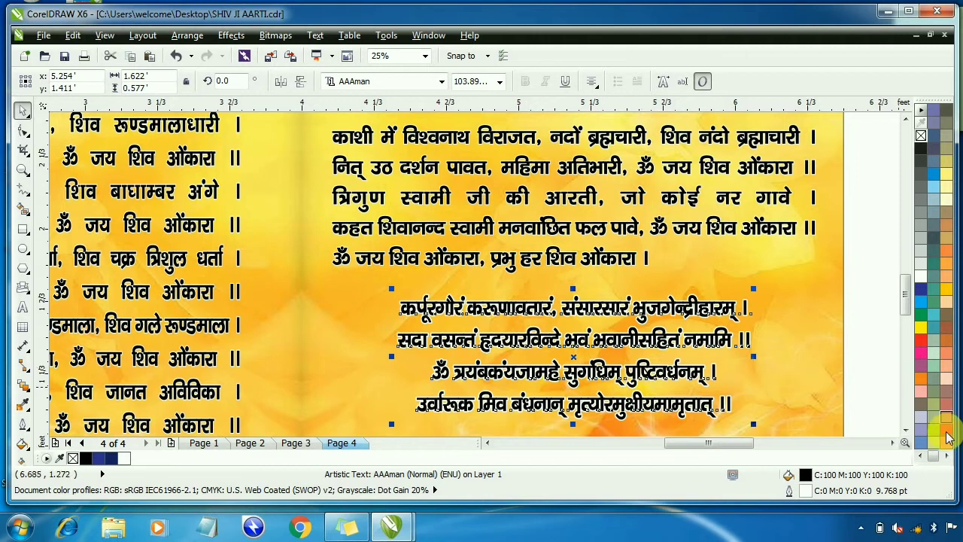
{"action": "left_click", "coordinate": [921, 352]}
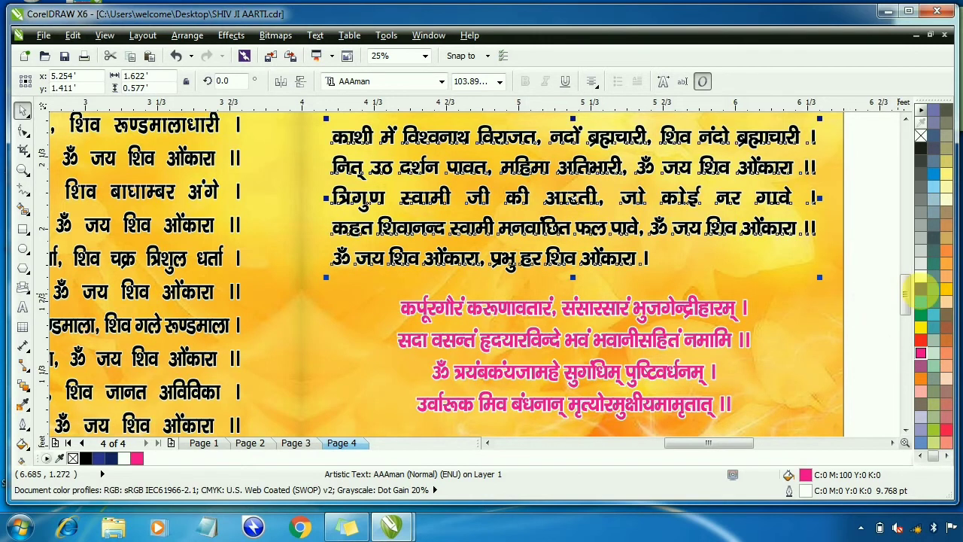
Fill both verse text blocks with the palette's blue
{"action": "left_click", "coordinate": [920, 289]}
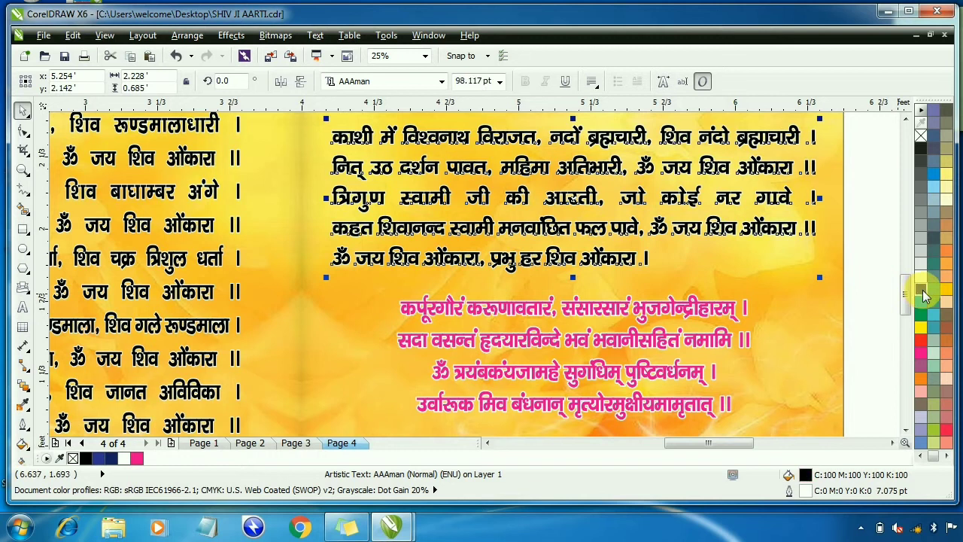
{"action": "left_click", "coordinate": [206, 306]}
{"action": "scroll", "coordinate": [118, 189], "scroll_direction": "down", "scroll_amount": 2}
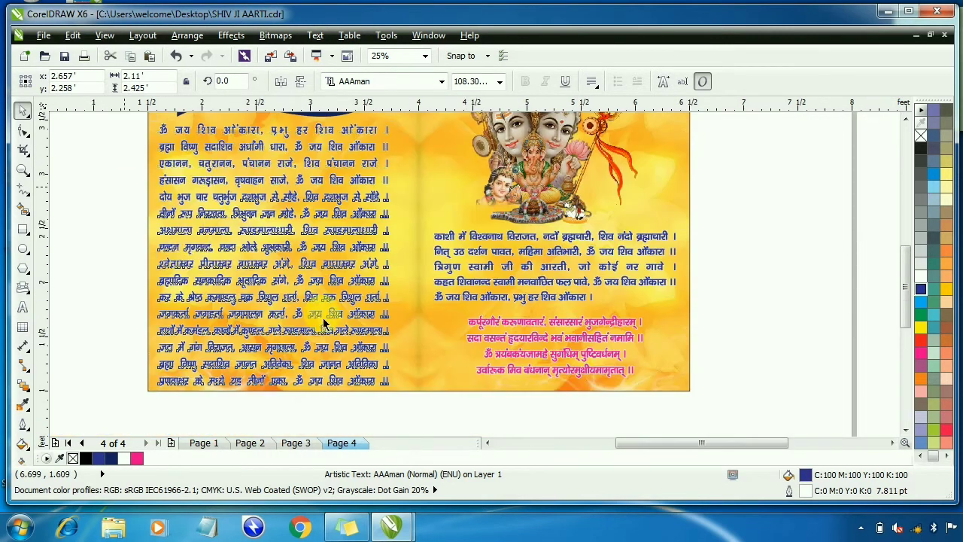
{"action": "left_click", "coordinate": [398, 344]}
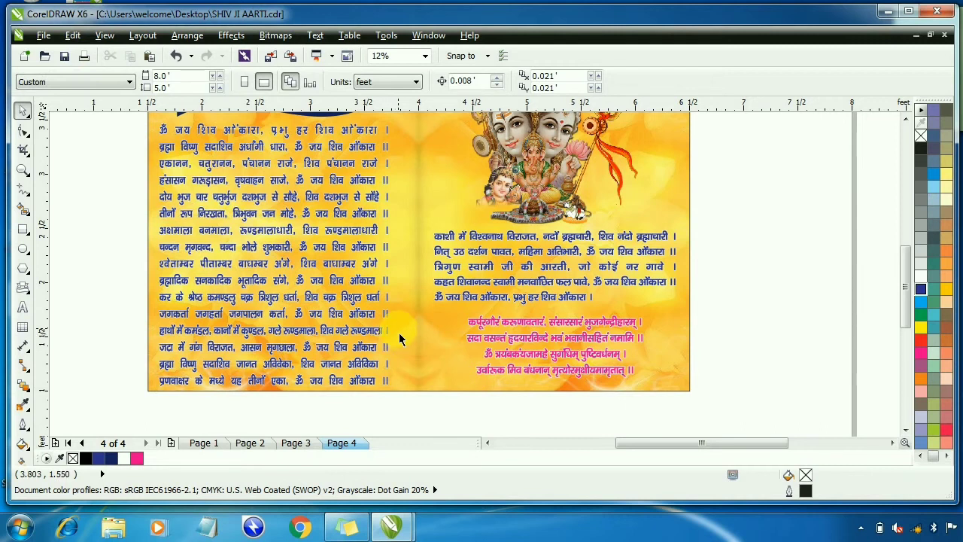
Sample the ribbon's navy with the Color Eyedropper and apply it to the verse block under the heading
{"action": "key", "text": "F4"}
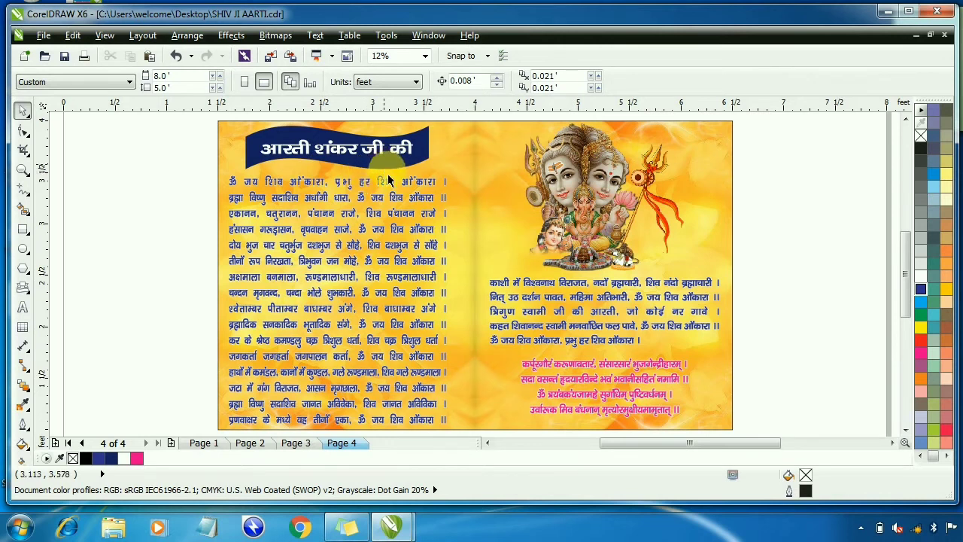
{"action": "left_click", "coordinate": [25, 407]}
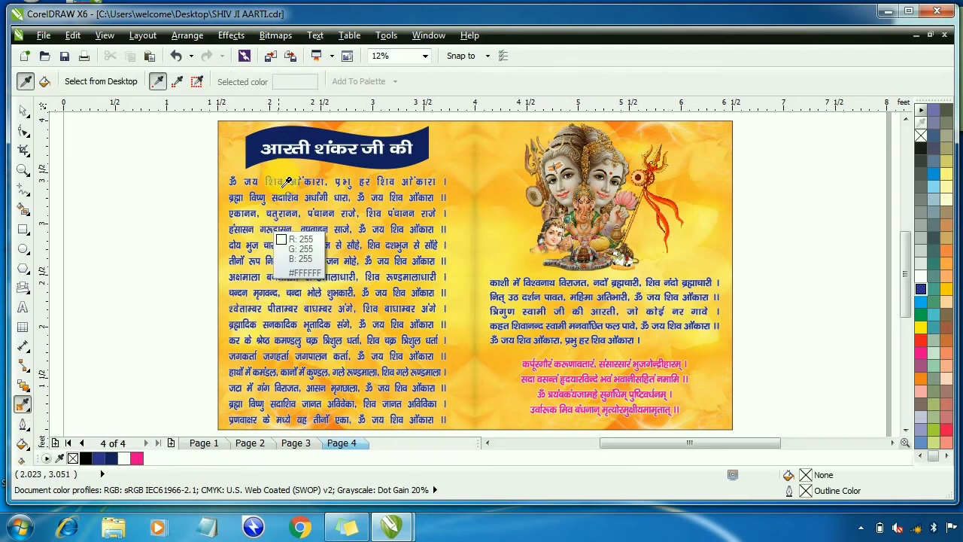
{"action": "left_click", "coordinate": [292, 140]}
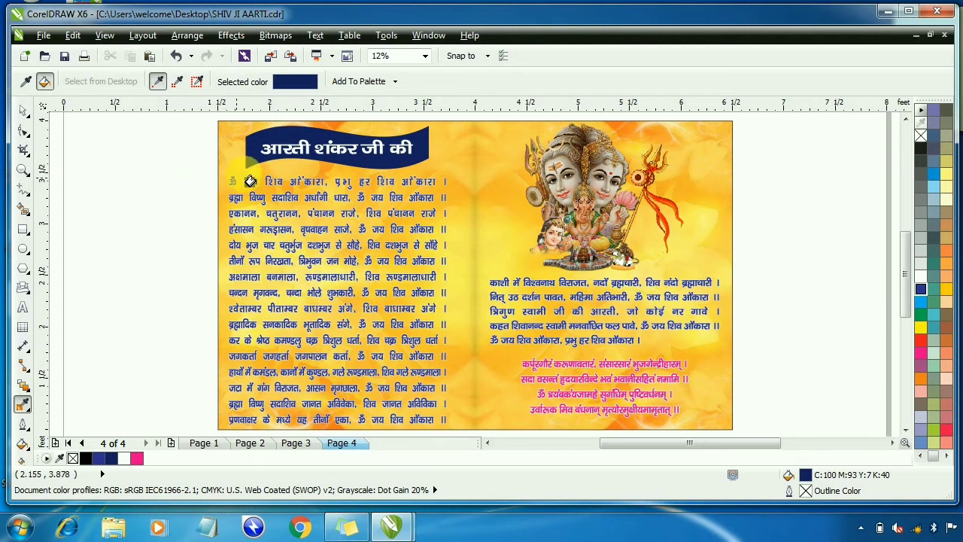
{"action": "scroll", "coordinate": [253, 183], "scroll_direction": "up", "scroll_amount": 3}
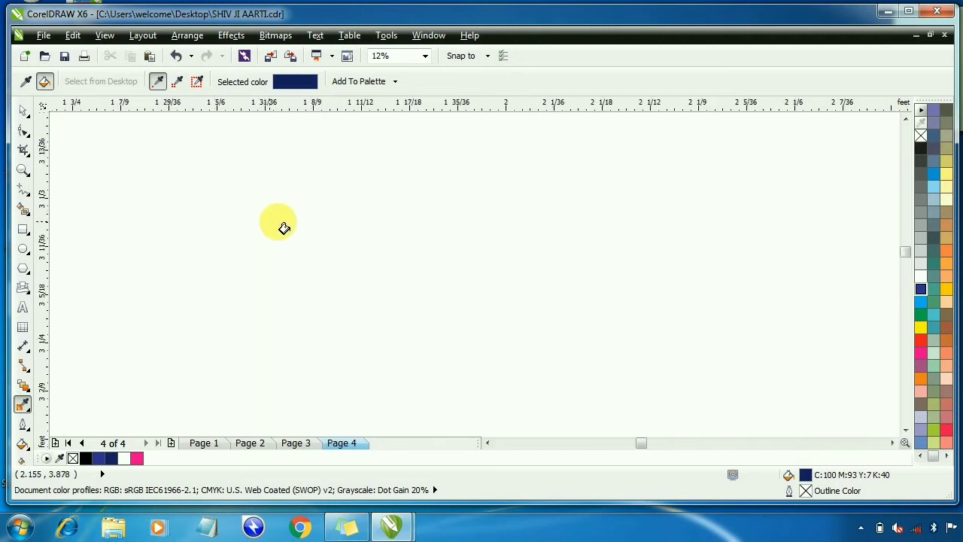
{"action": "scroll", "coordinate": [286, 224], "scroll_direction": "up", "scroll_amount": 3}
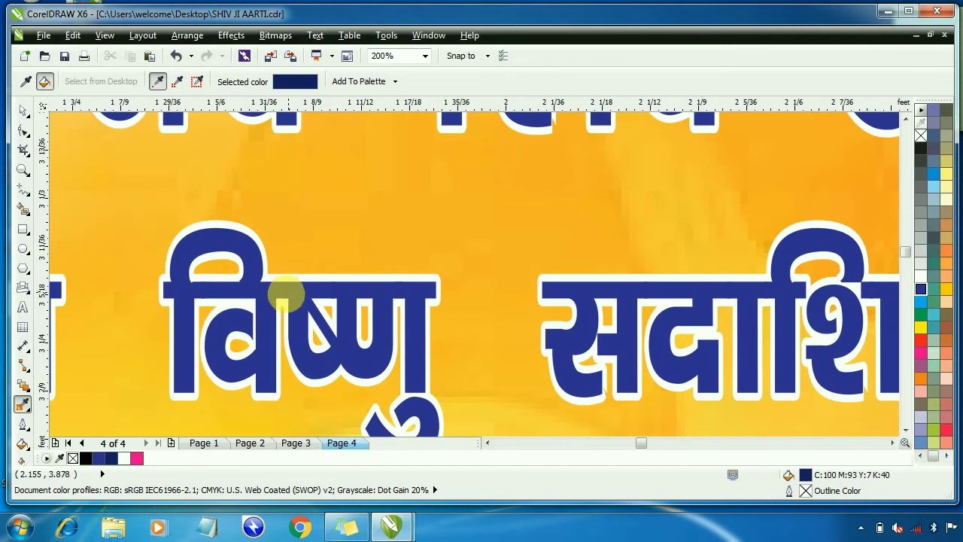
{"action": "scroll", "coordinate": [285, 298], "scroll_direction": "down", "scroll_amount": 4}
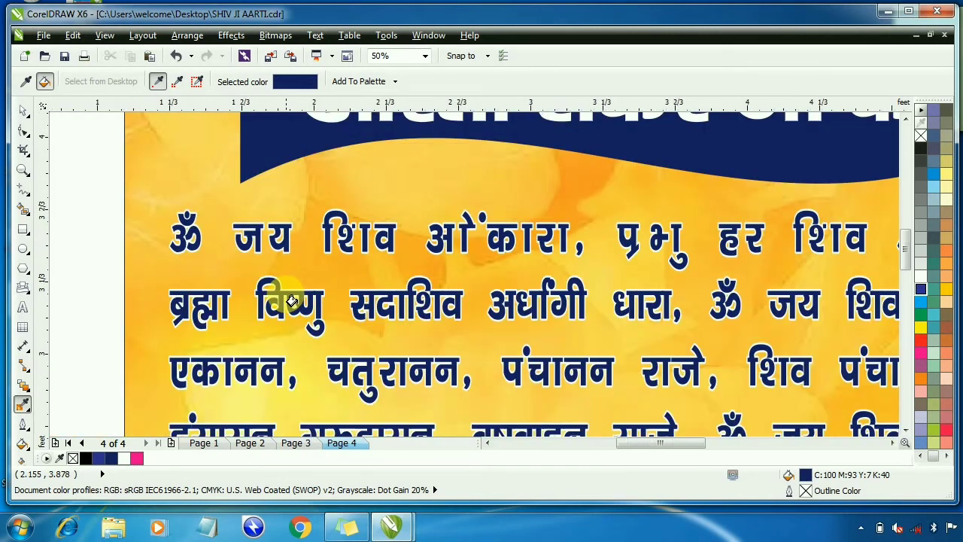
{"action": "scroll", "coordinate": [292, 301], "scroll_direction": "down", "scroll_amount": 4}
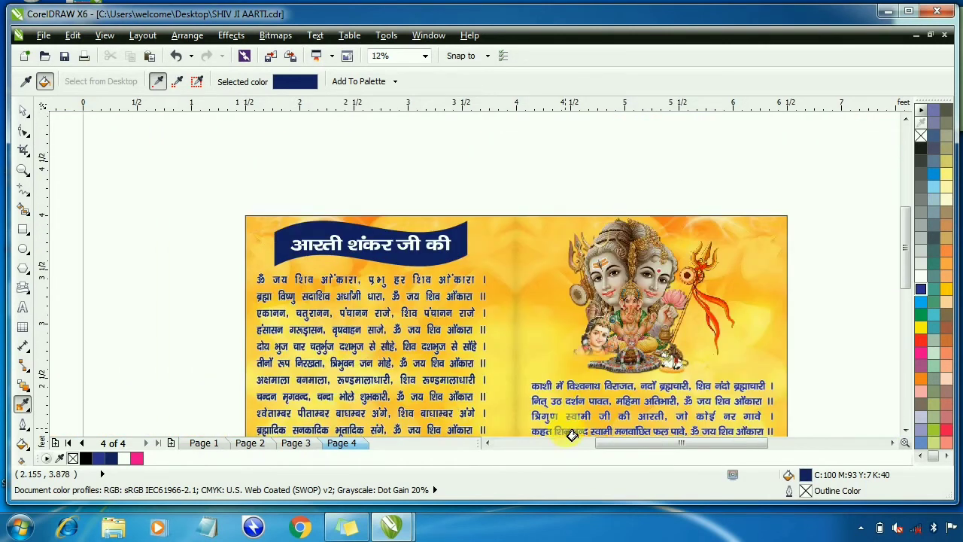
Apply the sampled navy (C100 M93 Y7 K40) to the verse block below the deity picture and return to the Pick tool
{"action": "scroll", "coordinate": [561, 399], "scroll_direction": "up", "scroll_amount": 3}
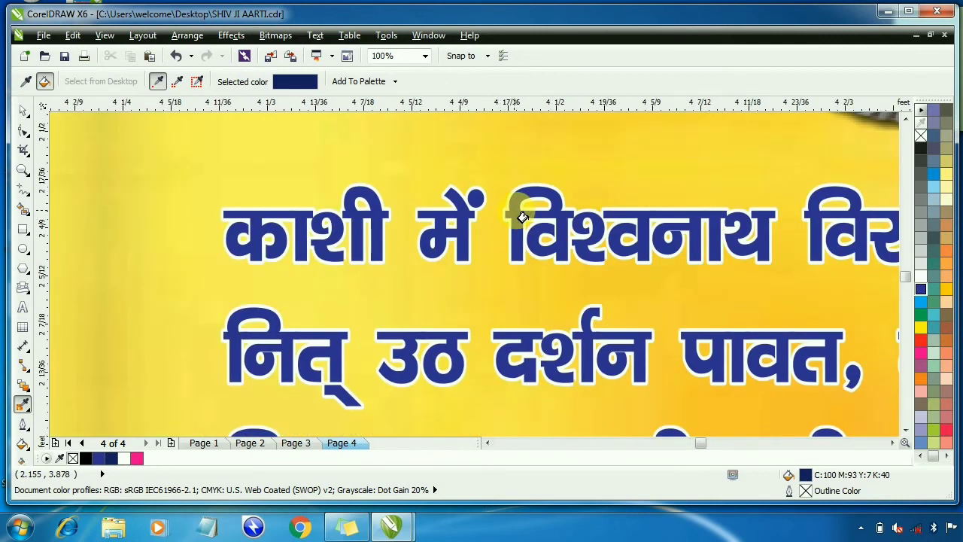
{"action": "scroll", "coordinate": [519, 214], "scroll_direction": "up", "scroll_amount": 2}
{"action": "left_click", "coordinate": [513, 211]}
{"action": "scroll", "coordinate": [519, 218], "scroll_direction": "down", "scroll_amount": 1}
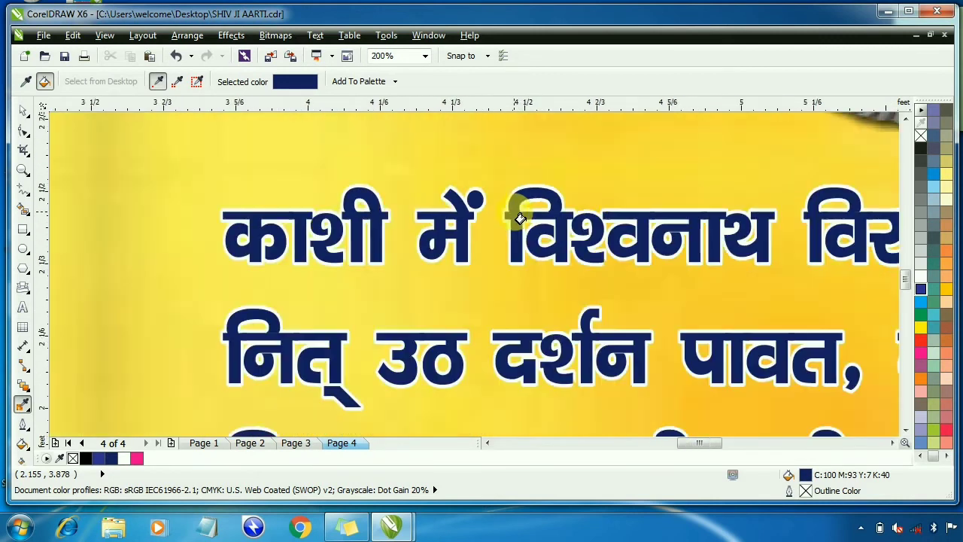
{"action": "scroll", "coordinate": [520, 218], "scroll_direction": "down", "scroll_amount": 2}
{"action": "scroll", "coordinate": [516, 218], "scroll_direction": "down", "scroll_amount": 1}
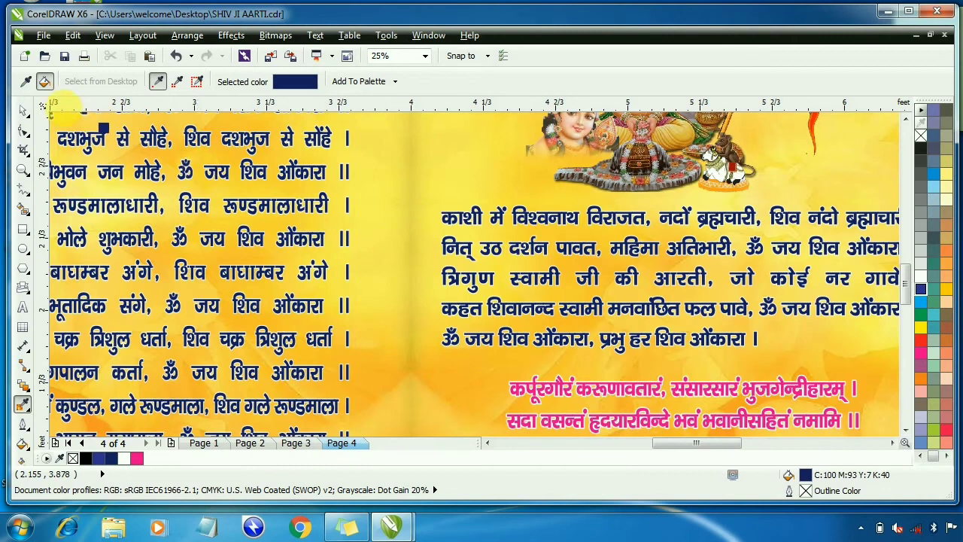
{"action": "left_click", "coordinate": [22, 110]}
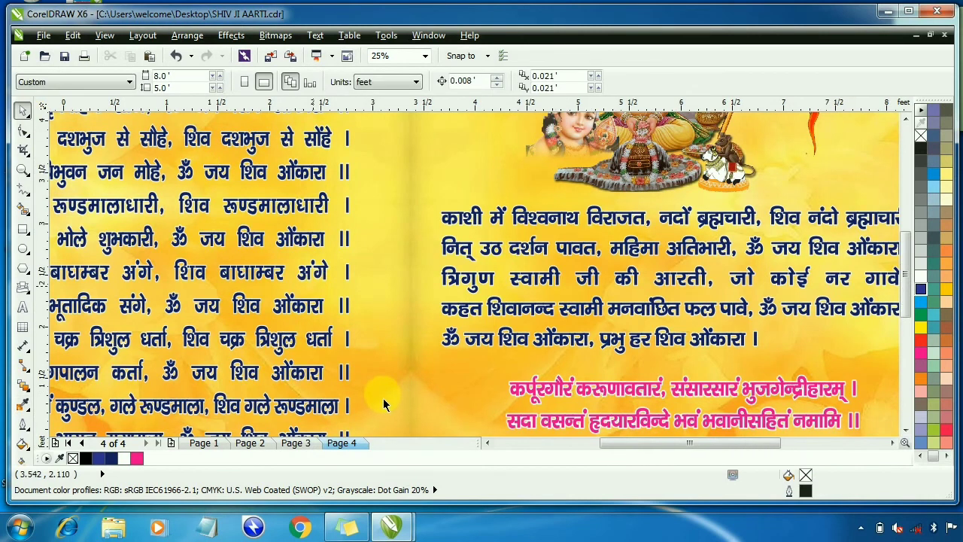
{"action": "scroll", "coordinate": [383, 405], "scroll_direction": "down", "scroll_amount": 1}
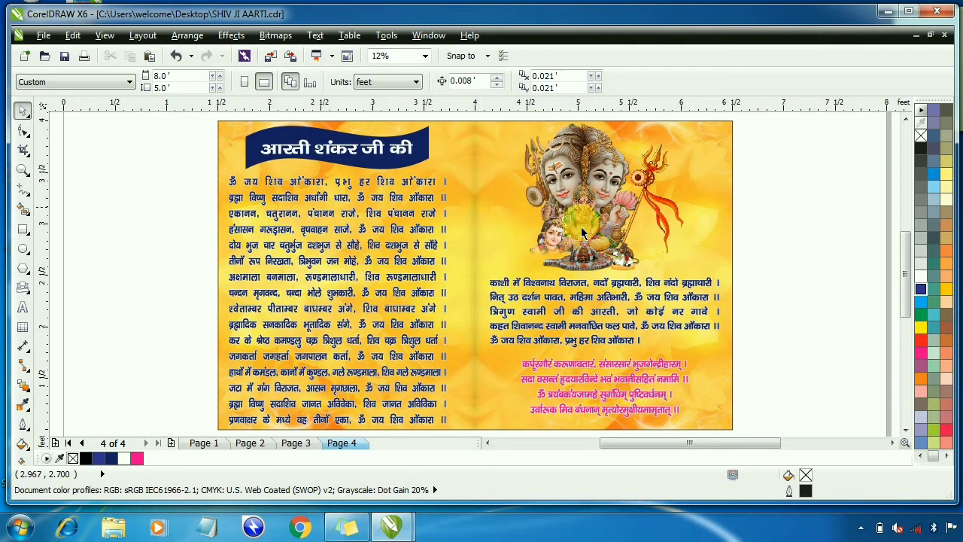
Widen the verse block under the heading to about 2.32 ft, keeping its first column edge and height
{"action": "left_click", "coordinate": [451, 306]}
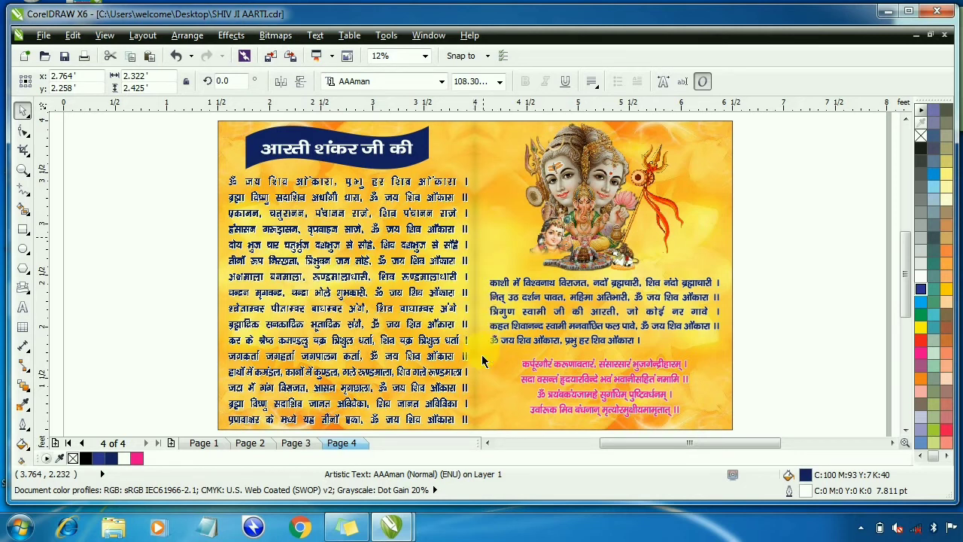
{"action": "left_click_drag", "start_coordinate": [365, 397], "coordinate": [367, 398]}
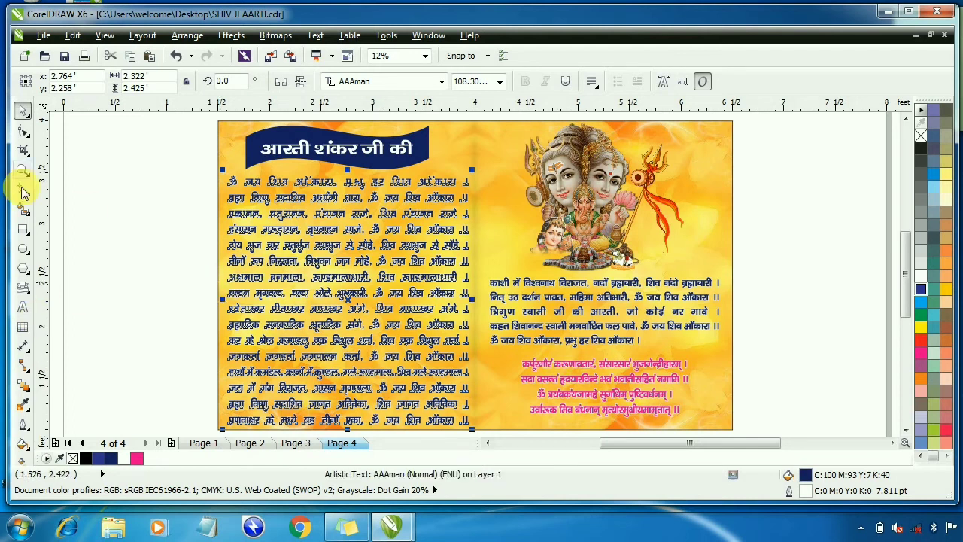
Draw a straight vertical divider line about 1.51 ft long between the two verse columns
{"action": "key", "text": "F5"}
{"action": "left_click", "coordinate": [480, 255]}
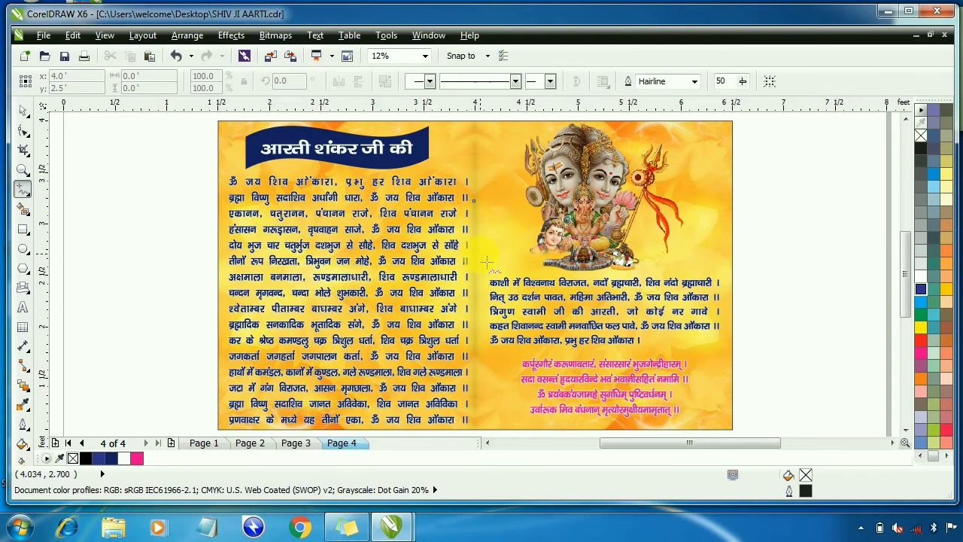
{"action": "left_click", "coordinate": [485, 416]}
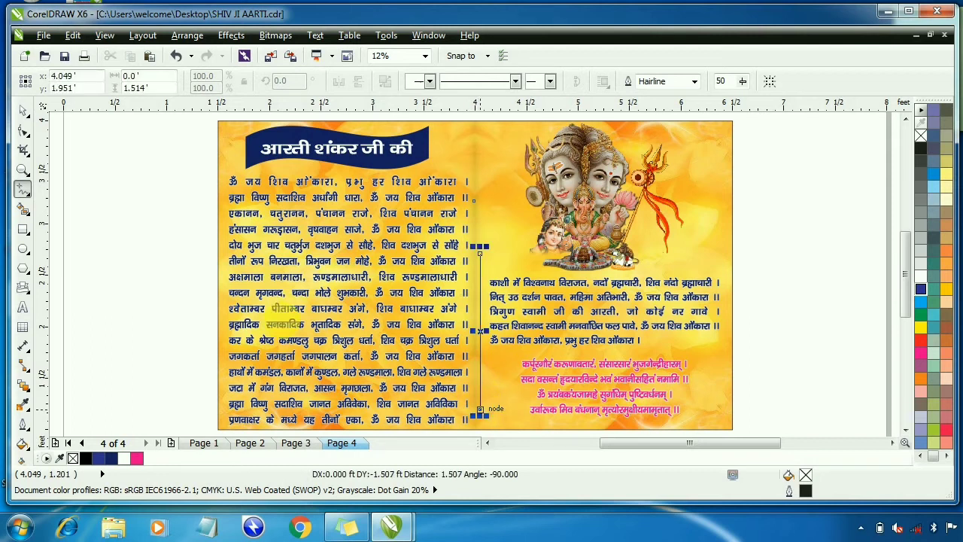
{"action": "left_click", "coordinate": [24, 112]}
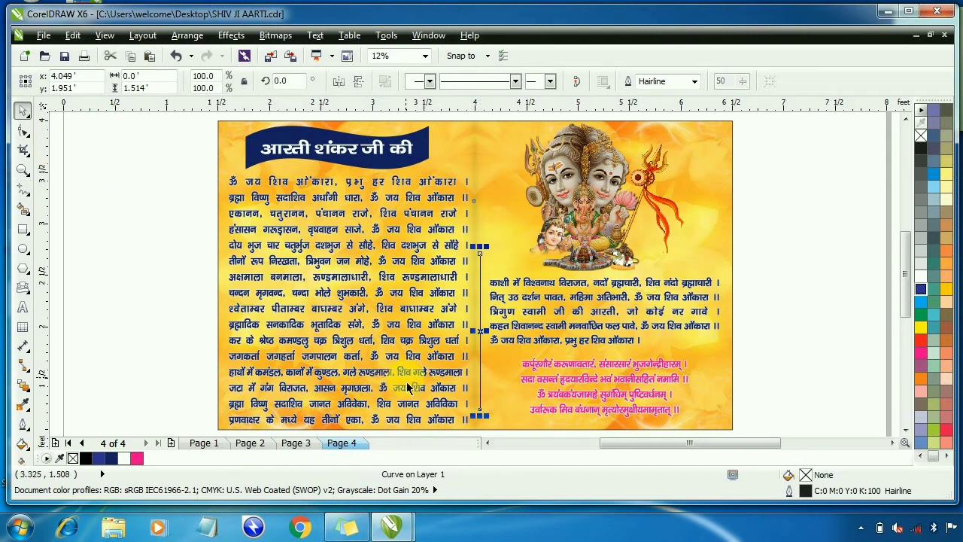
Set the divider line's outline width to 8 pt with the Behind fill option in the Outline Pen settings
{"action": "key", "text": "F12"}
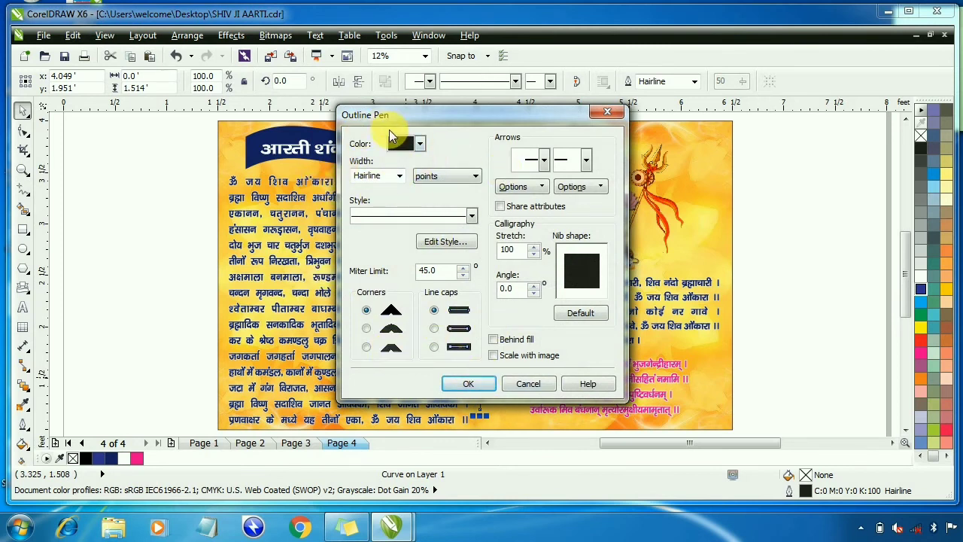
{"action": "left_click", "coordinate": [397, 178]}
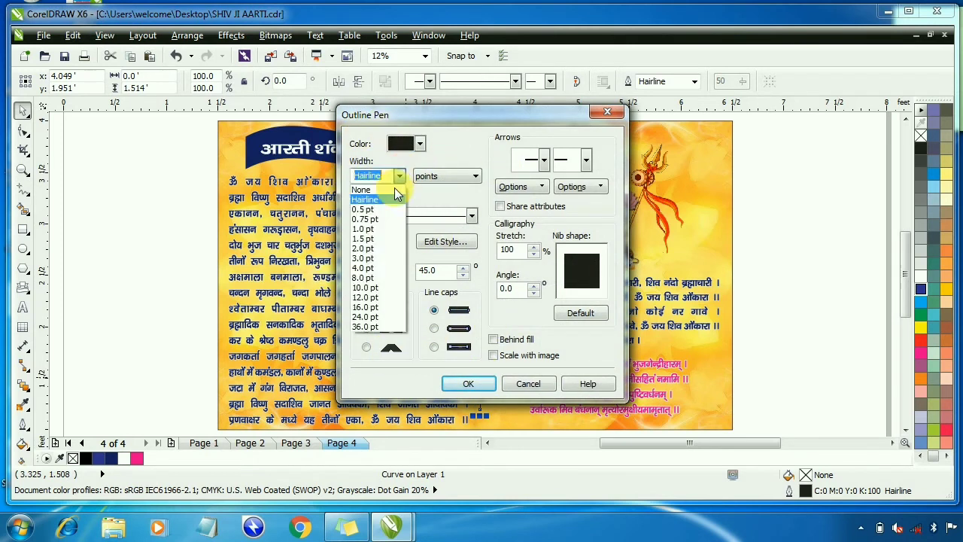
{"action": "left_click", "coordinate": [377, 278]}
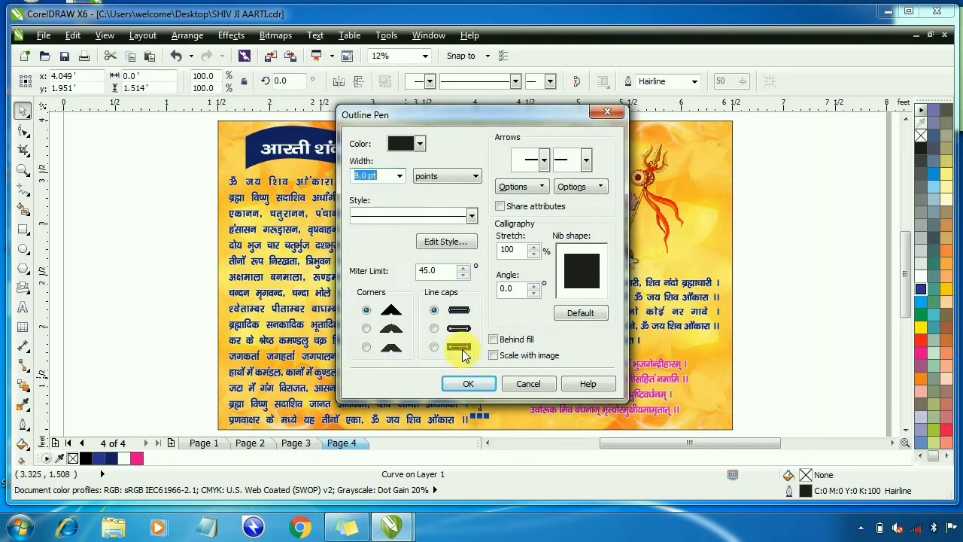
{"action": "left_click", "coordinate": [493, 339]}
{"action": "left_click", "coordinate": [478, 386]}
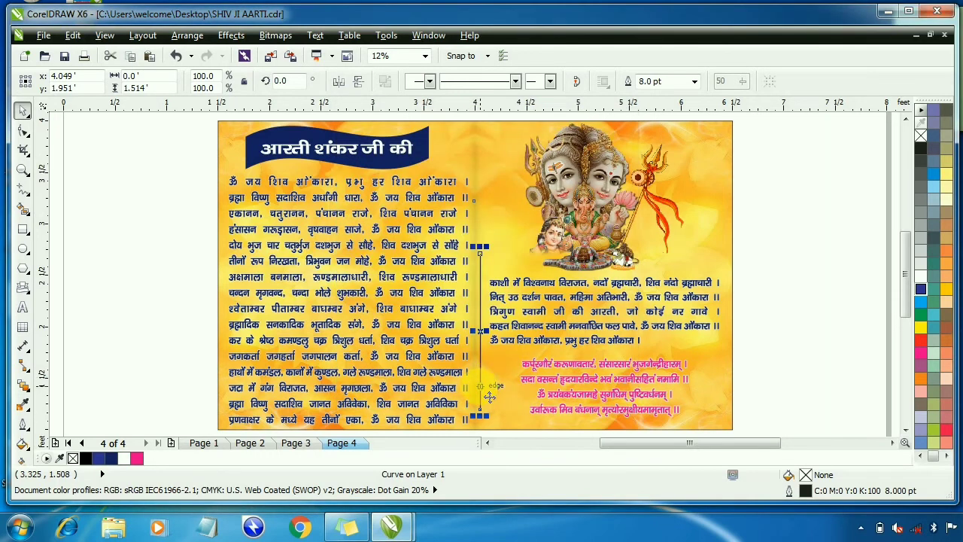
{"action": "scroll", "coordinate": [492, 346], "scroll_direction": "up", "scroll_amount": 1}
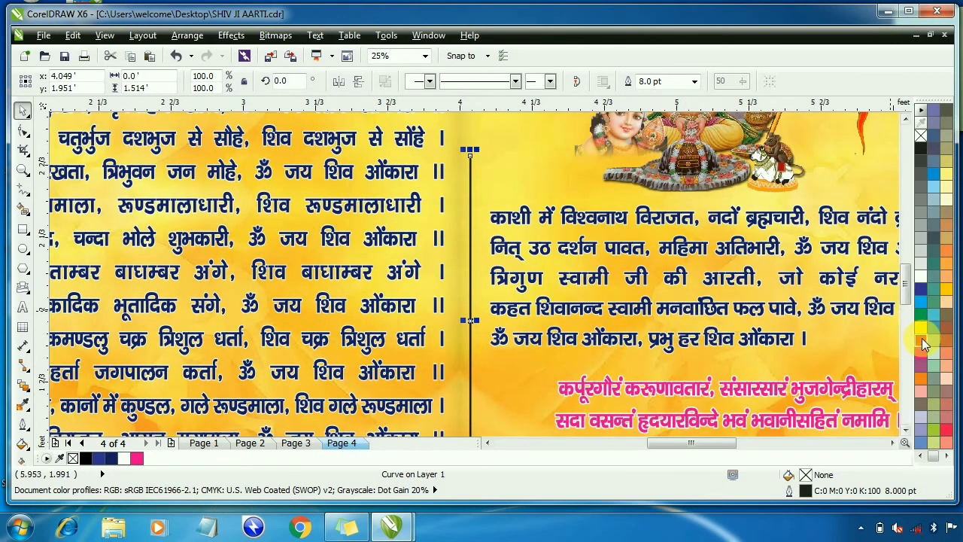
Colour the vertical divider line's outline red (C0 M100 Y100 K0) and deselect it
{"action": "right_click", "coordinate": [922, 340]}
{"action": "scroll", "coordinate": [442, 267], "scroll_direction": "down", "scroll_amount": 1}
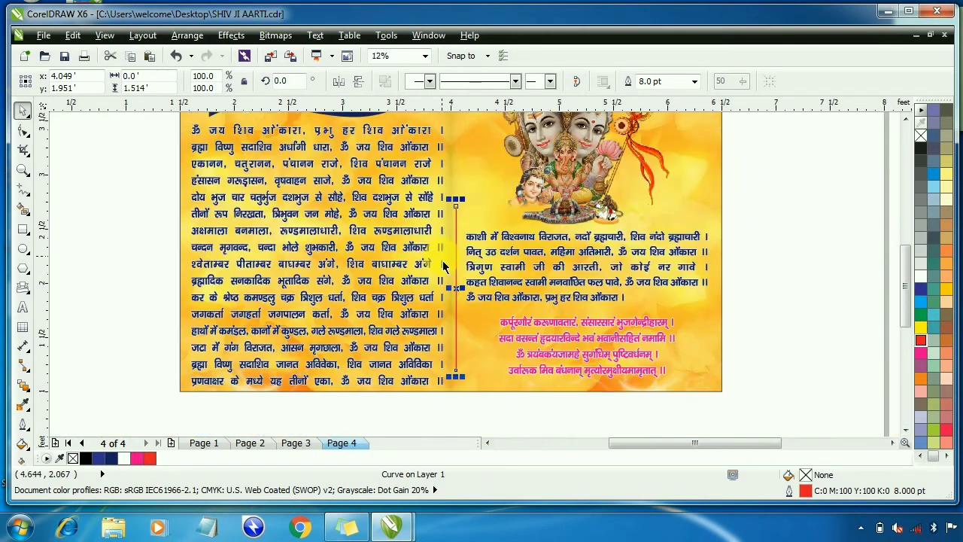
{"action": "scroll", "coordinate": [741, 249], "scroll_direction": "down", "scroll_amount": 1}
{"action": "left_click", "coordinate": [744, 251]}
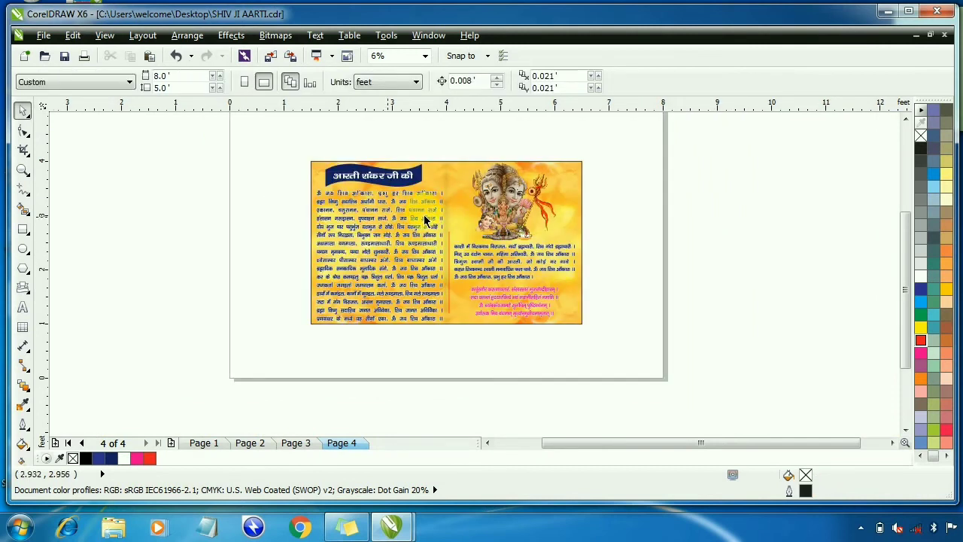
{"action": "scroll", "coordinate": [435, 239], "scroll_direction": "up", "scroll_amount": 1}
{"action": "scroll", "coordinate": [434, 239], "scroll_direction": "down", "scroll_amount": 1}
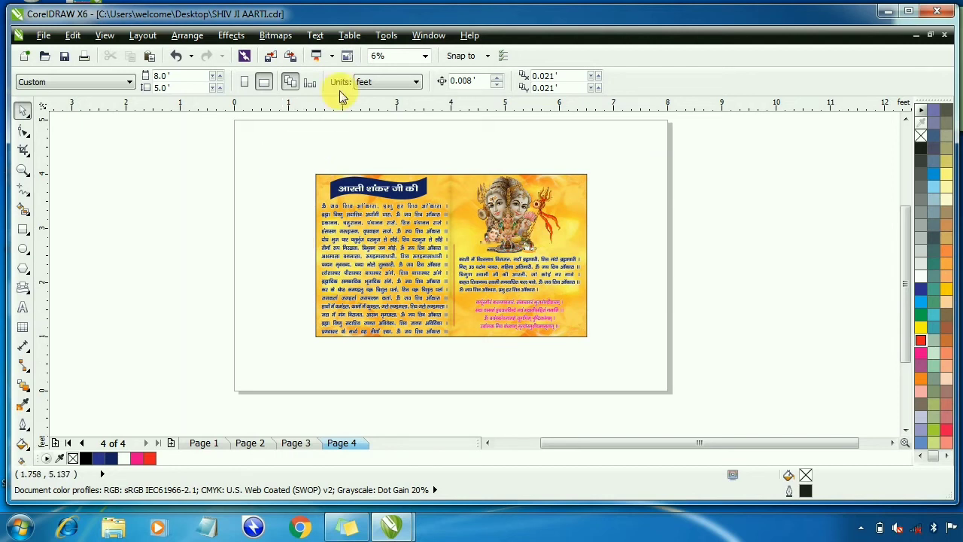
Switch the drawing units to inches and resize all the banner artwork together to 58 by 34 inches
{"action": "left_click", "coordinate": [375, 80]}
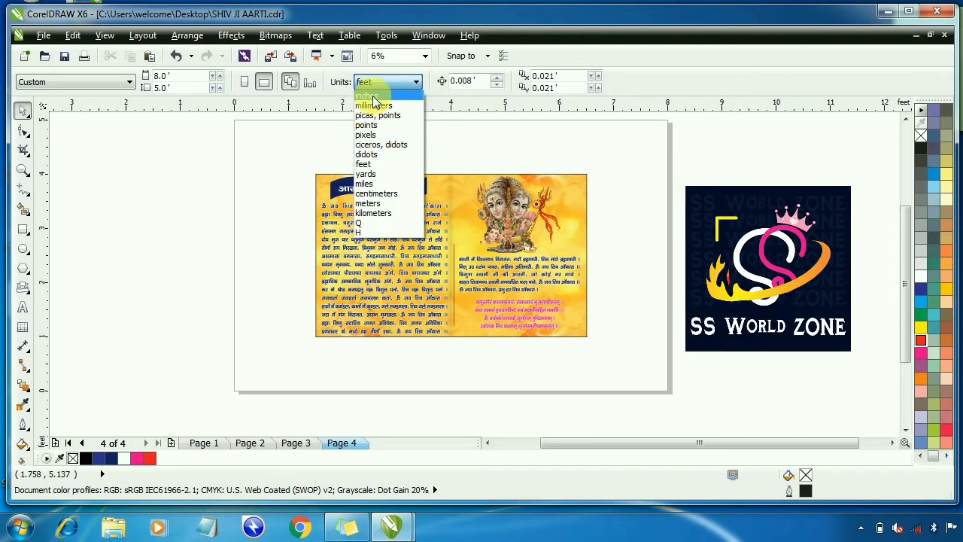
{"action": "left_click", "coordinate": [367, 95]}
{"action": "left_click_drag", "start_coordinate": [374, 230], "coordinate": [647, 371]}
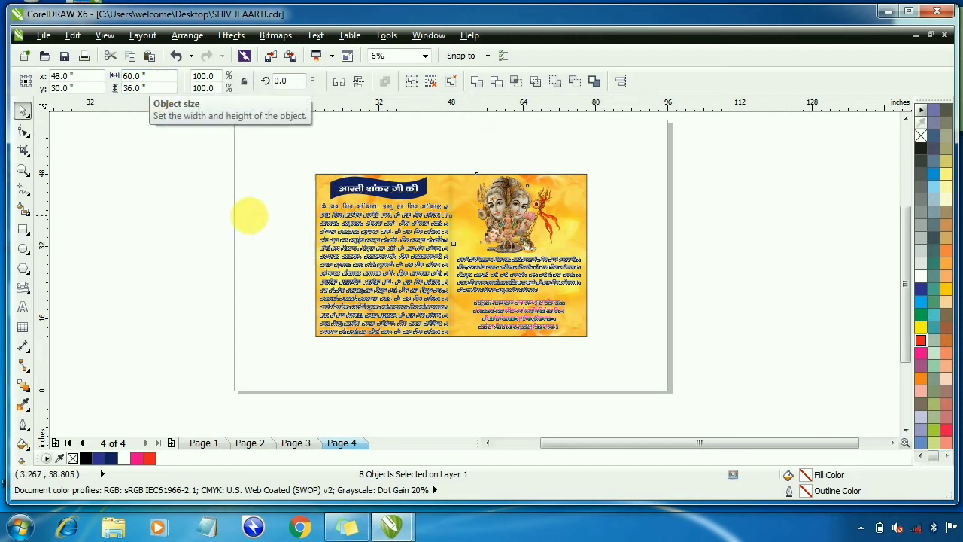
{"action": "left_click_drag", "start_coordinate": [285, 161], "coordinate": [644, 382]}
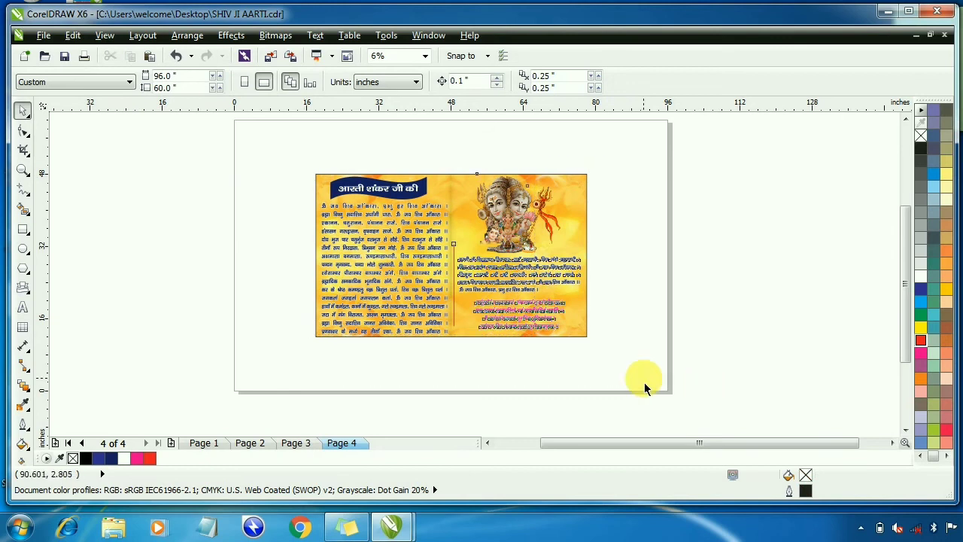
{"action": "left_click", "coordinate": [151, 76]}
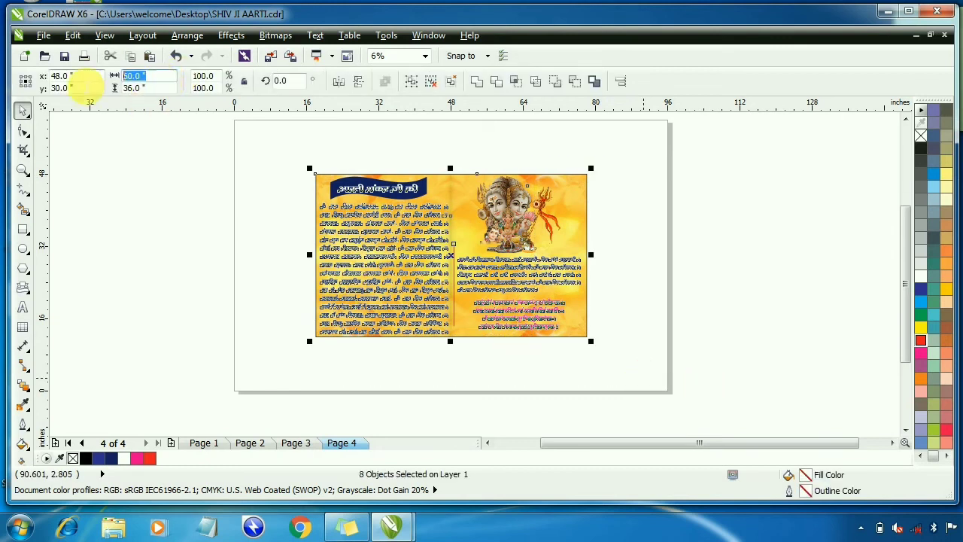
{"action": "type", "text": "58"}
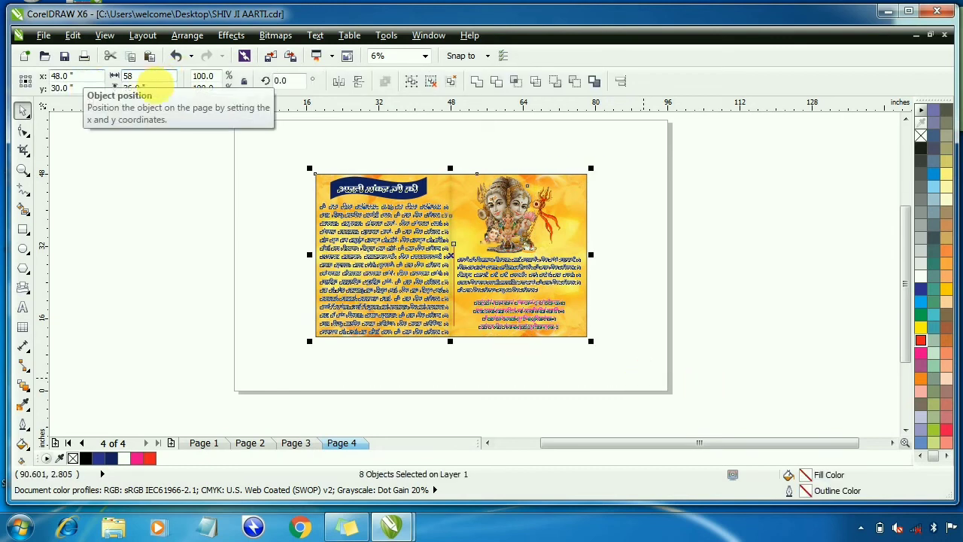
{"action": "key", "text": "Tab"}
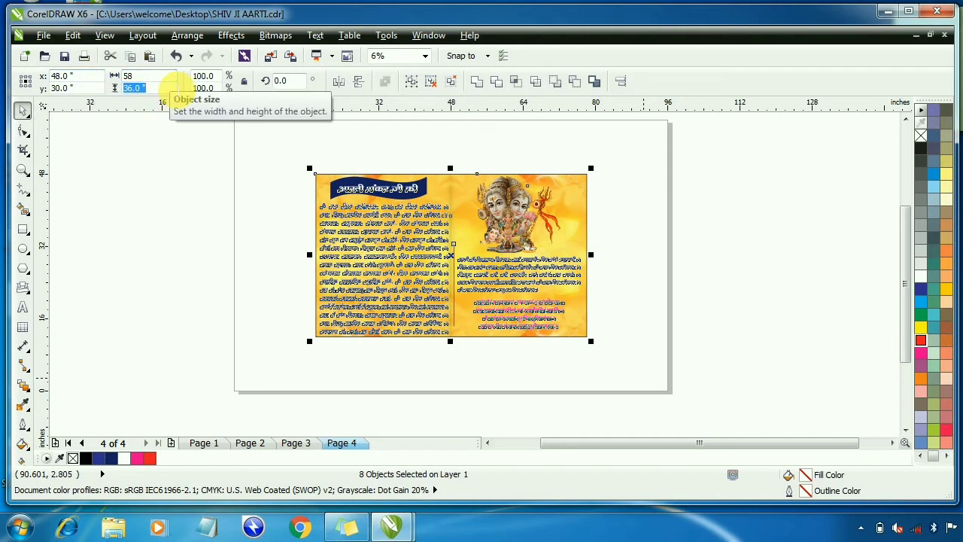
{"action": "type", "text": "34"}
{"action": "key", "text": "Return"}
{"action": "key", "text": "Return"}
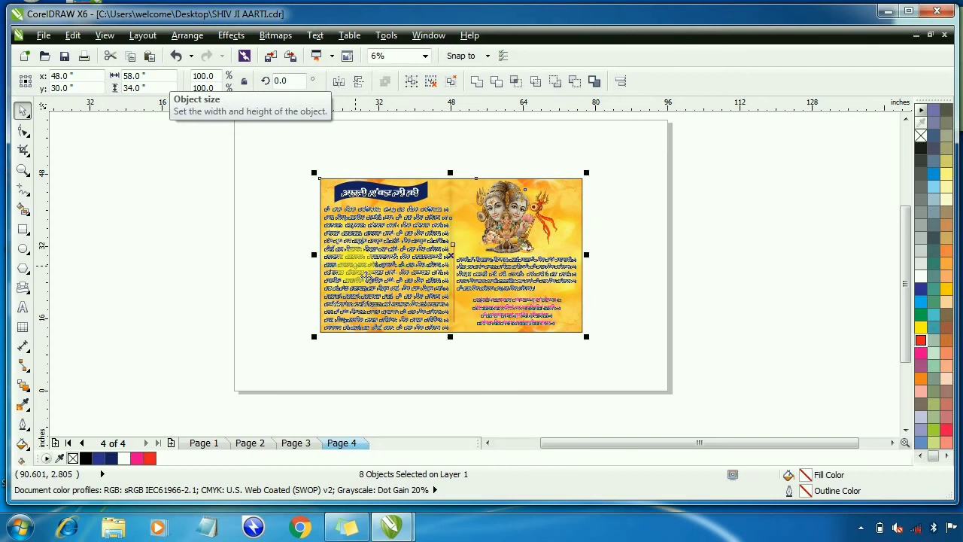
Draw a rectangle about 42 by 32 inches overlapping the page's left edge and the banner, and return to the Pick tool
{"action": "left_click", "coordinate": [18, 229]}
{"action": "left_click_drag", "start_coordinate": [140, 159], "coordinate": [330, 304]}
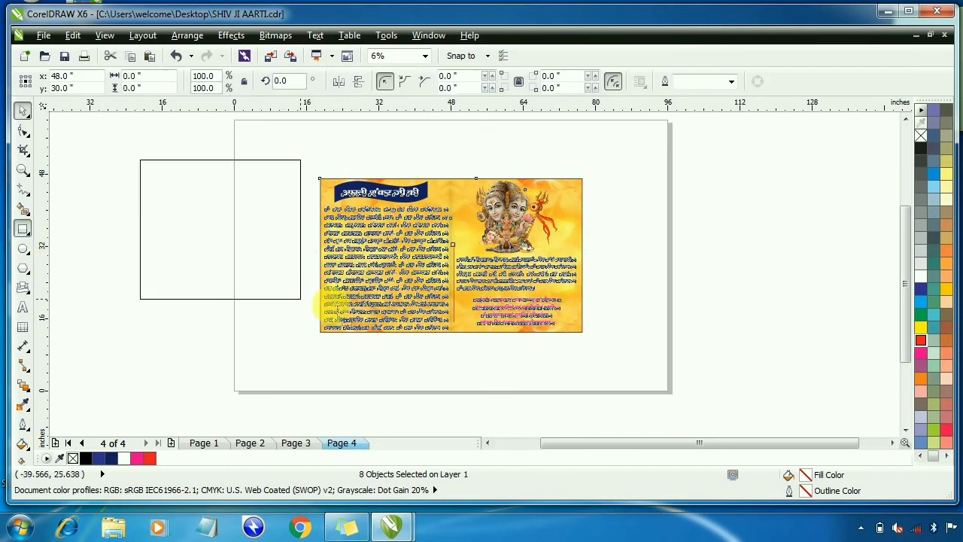
{"action": "left_click", "coordinate": [23, 110]}
{"action": "left_click", "coordinate": [22, 110]}
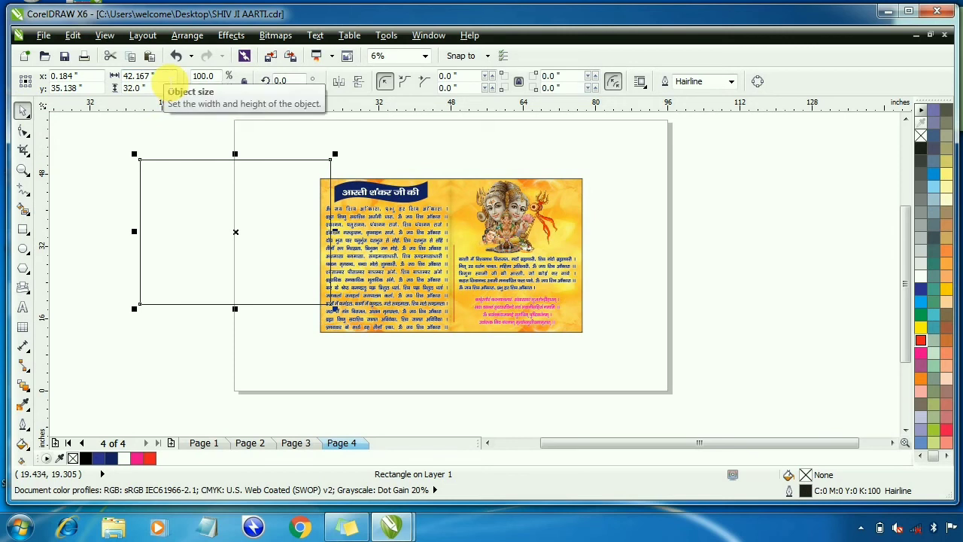
Set the new rectangle's size to 60 by 36 inches
{"action": "left_click", "coordinate": [135, 76]}
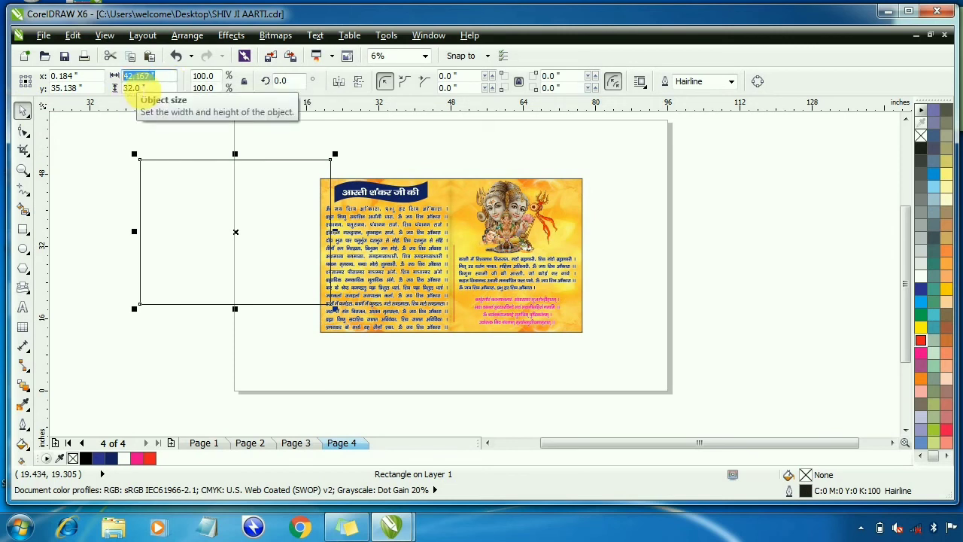
{"action": "type", "text": "60"}
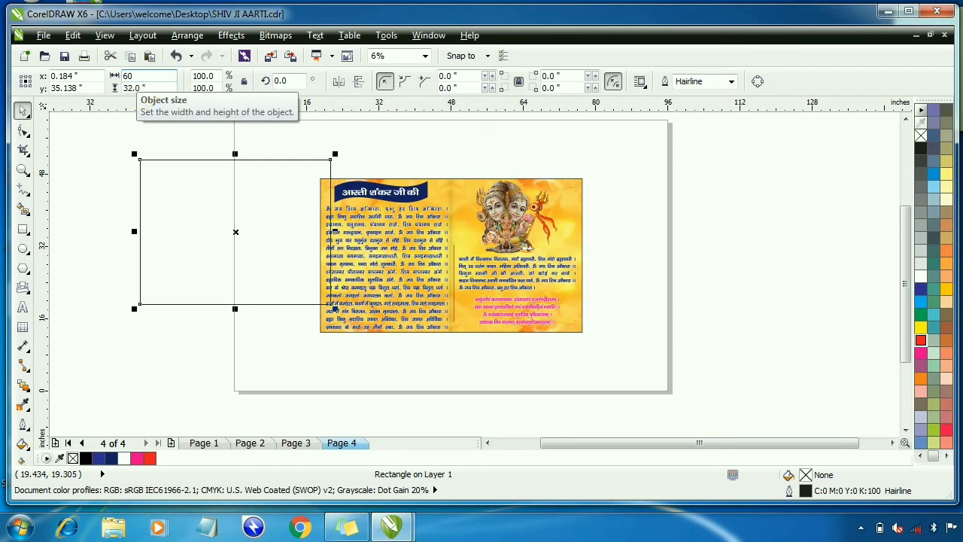
{"action": "key", "text": "Tab"}
{"action": "type", "text": "36"}
{"action": "key", "text": "Return"}
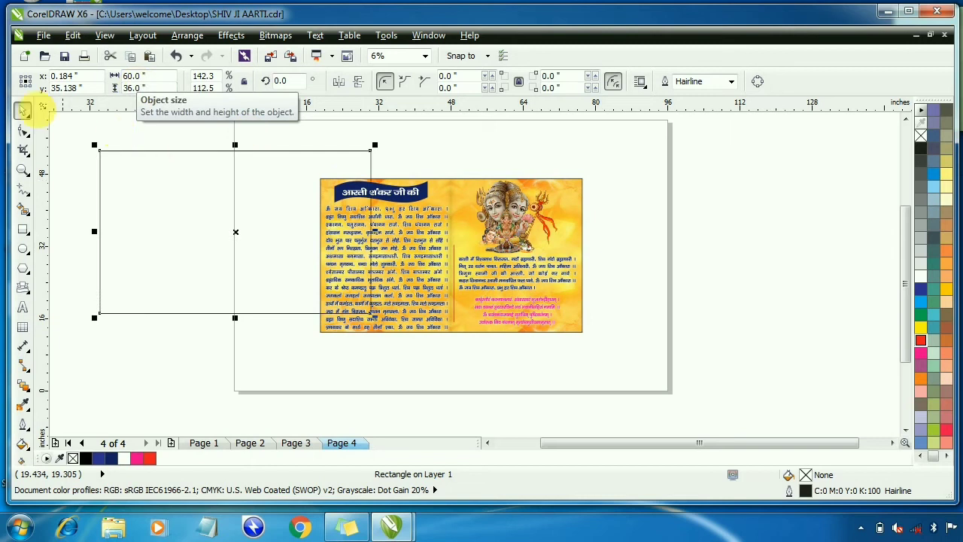
Centre the 60 by 36 inch rectangle on the page so it frames the banner evenly
{"action": "left_click", "coordinate": [157, 131]}
{"action": "left_click", "coordinate": [368, 152]}
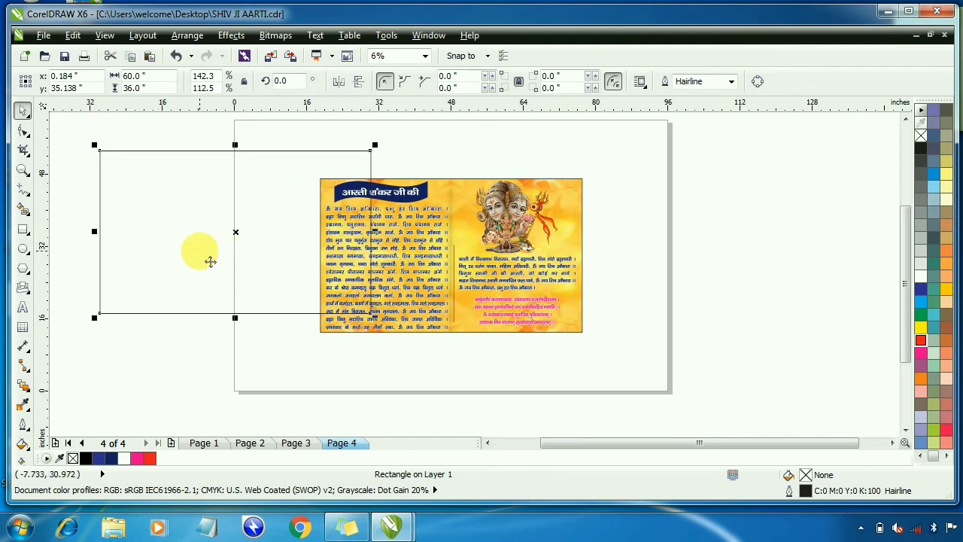
{"action": "left_click_drag", "start_coordinate": [200, 250], "coordinate": [200, 251]}
{"action": "key", "text": "p"}
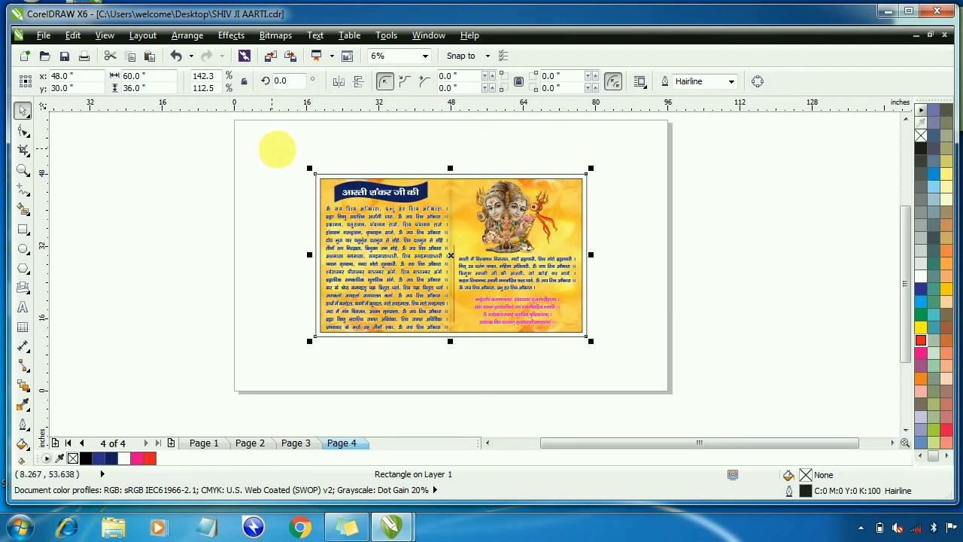
Remove the outline from the banner's textured background PowerClip rectangle
{"action": "left_click_drag", "start_coordinate": [271, 148], "coordinate": [666, 384]}
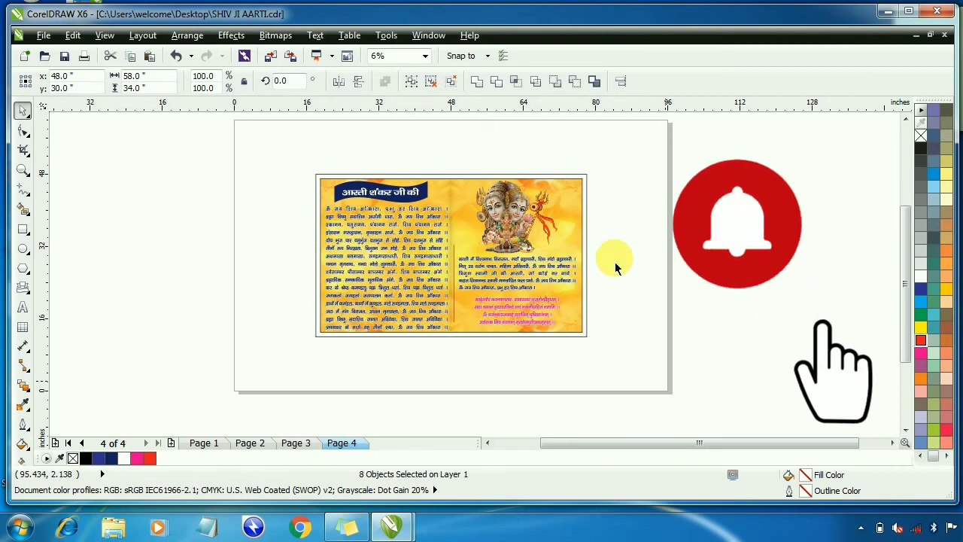
{"action": "left_click", "coordinate": [564, 217]}
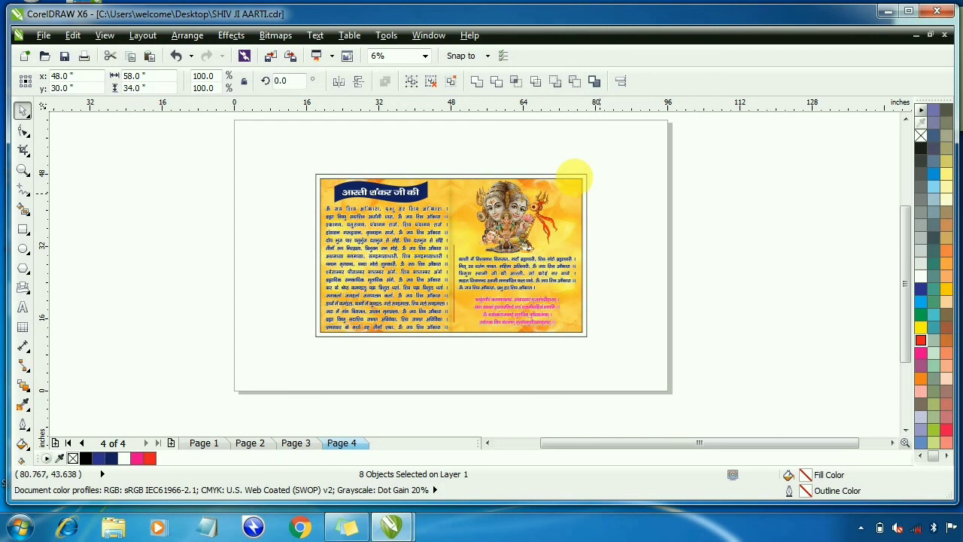
{"action": "scroll", "coordinate": [583, 193], "scroll_direction": "up", "scroll_amount": 1}
{"action": "left_click", "coordinate": [583, 193]}
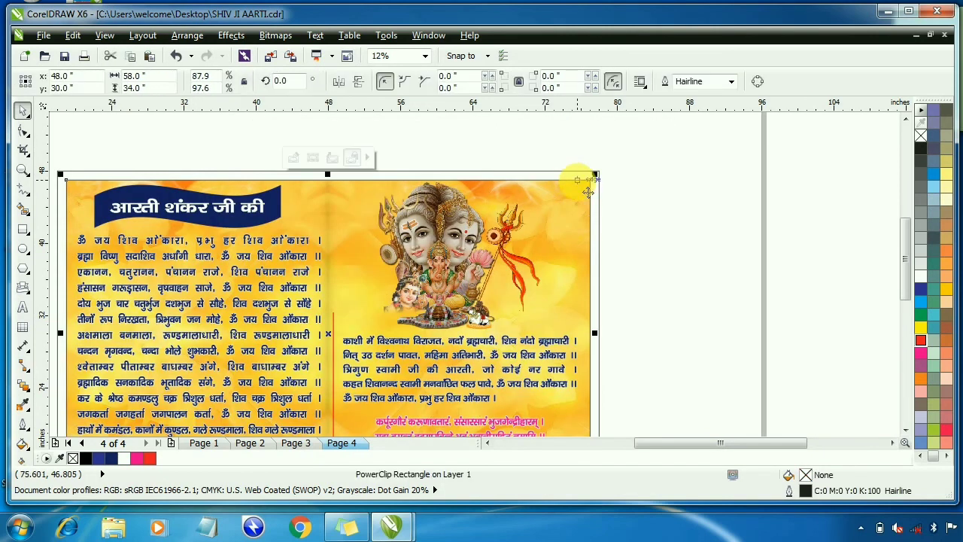
{"action": "right_click", "coordinate": [920, 135]}
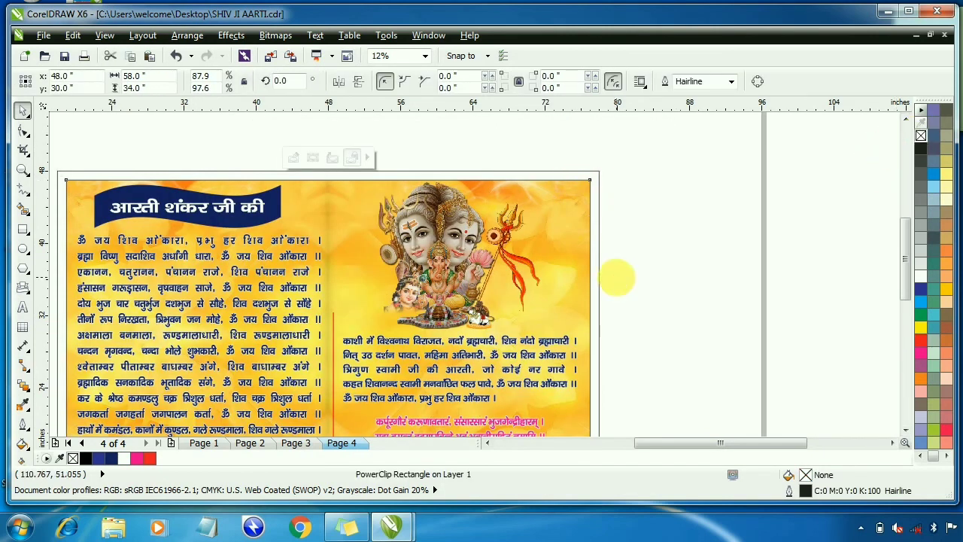
Fill the outer frame rectangle with red (C0 M100 Y100 K0) as the banner's border and deselect it
{"action": "left_click", "coordinate": [598, 188]}
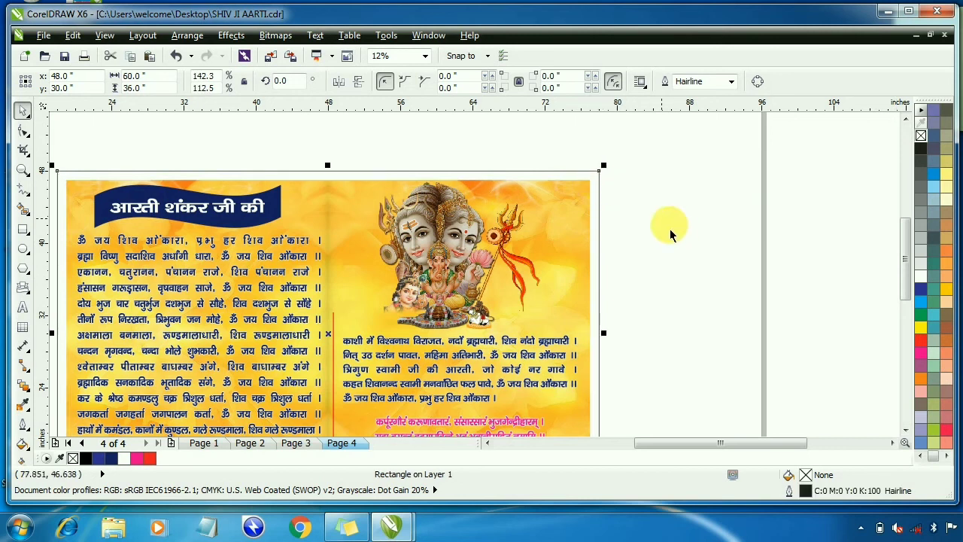
{"action": "left_click", "coordinate": [920, 288]}
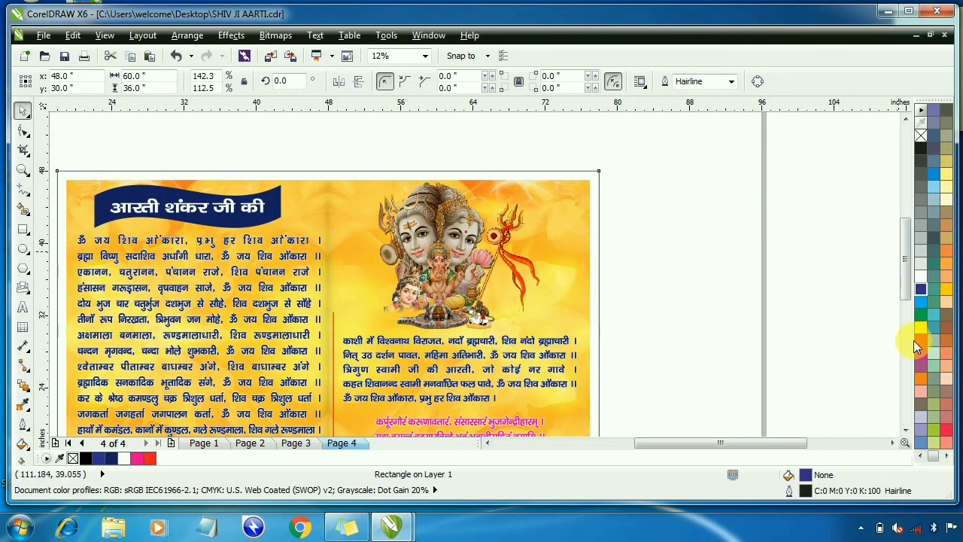
{"action": "left_click", "coordinate": [919, 338]}
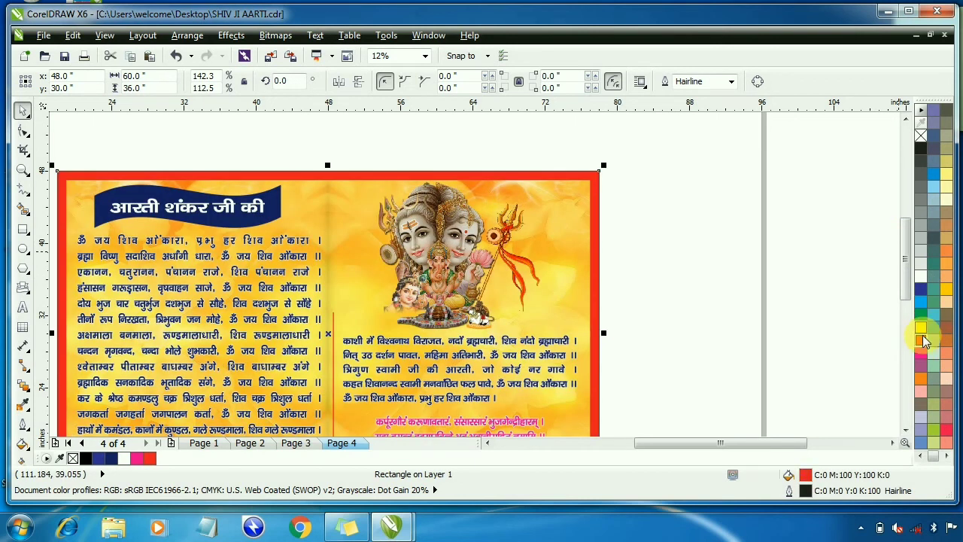
{"action": "left_click", "coordinate": [759, 297]}
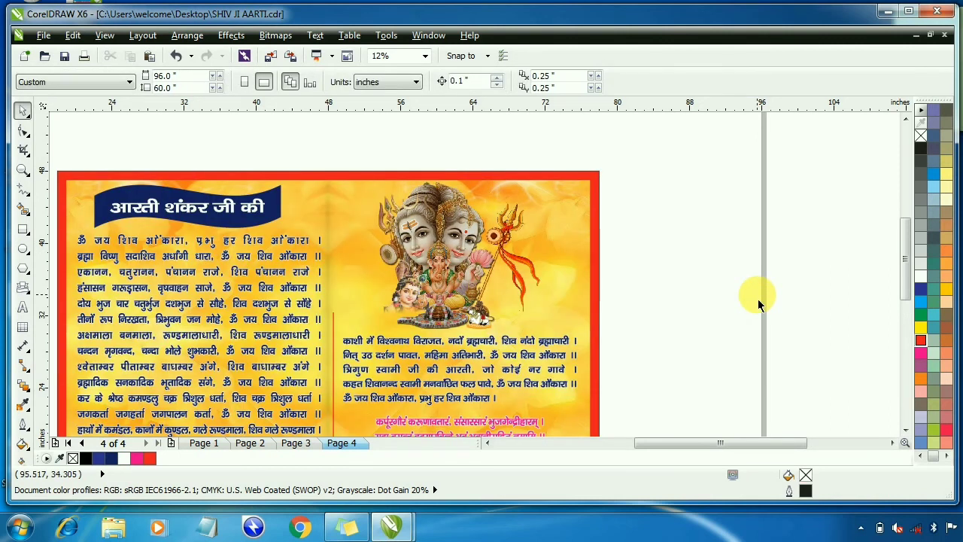
{"action": "key", "text": "F4"}
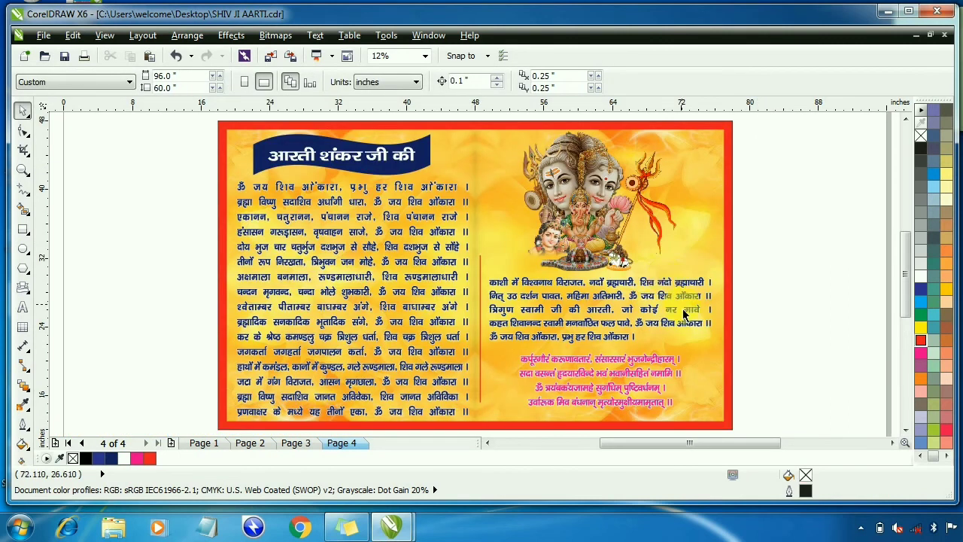
{"action": "scroll", "coordinate": [683, 315], "scroll_direction": "down", "scroll_amount": 1}
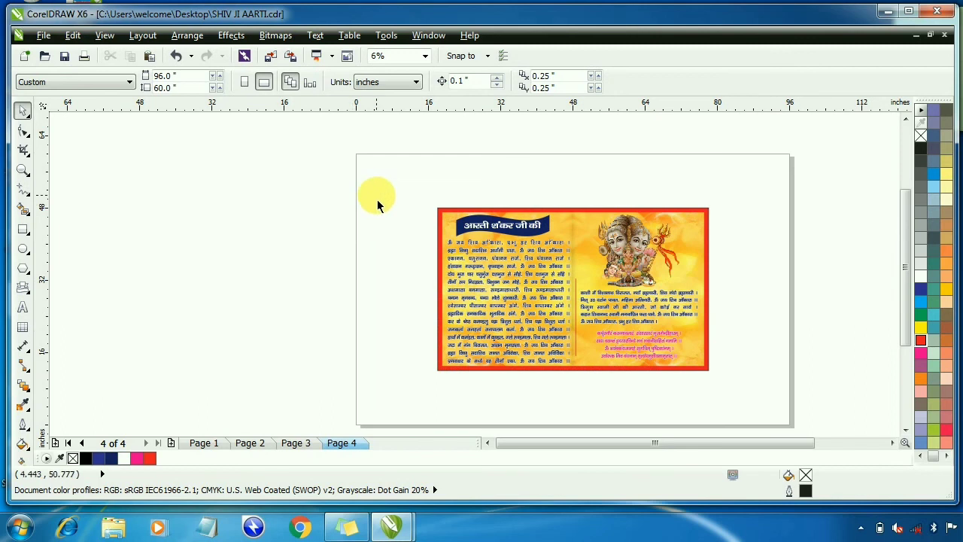